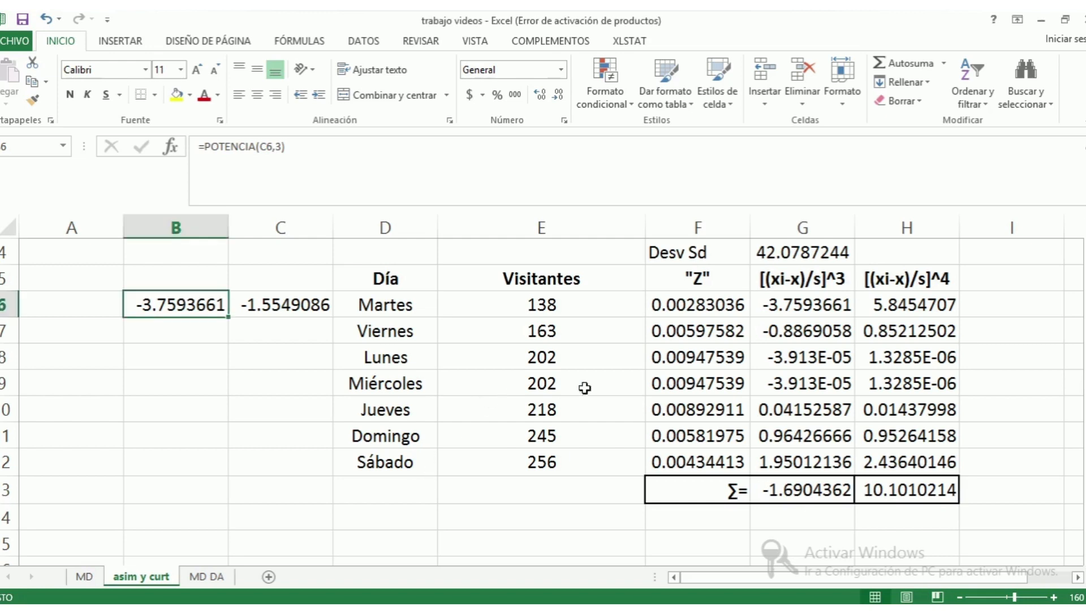
- Review the existing descriptive statistics table below the visitor data on the asim y curt sheet
{"action": "scroll", "coordinate": [659, 382], "scroll_direction": "down", "scroll_amount": 3}
{"action": "scroll", "coordinate": [659, 383], "scroll_direction": "down", "scroll_amount": 2}
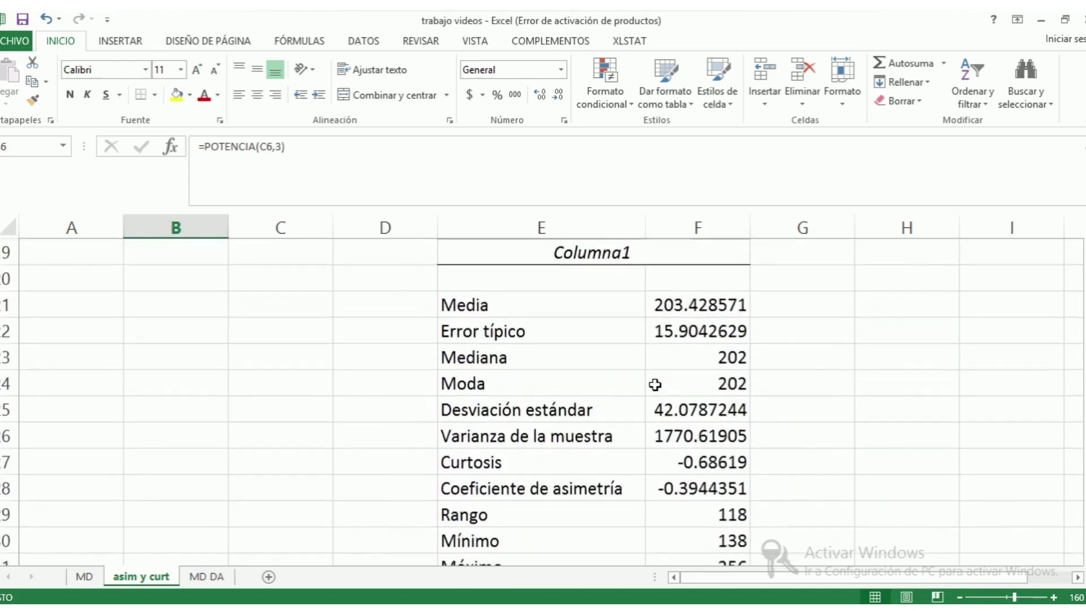
{"action": "scroll", "coordinate": [654, 383], "scroll_direction": "up", "scroll_amount": 1}
{"action": "scroll", "coordinate": [662, 390], "scroll_direction": "down", "scroll_amount": 1}
{"action": "scroll", "coordinate": [667, 404], "scroll_direction": "down", "scroll_amount": 1}
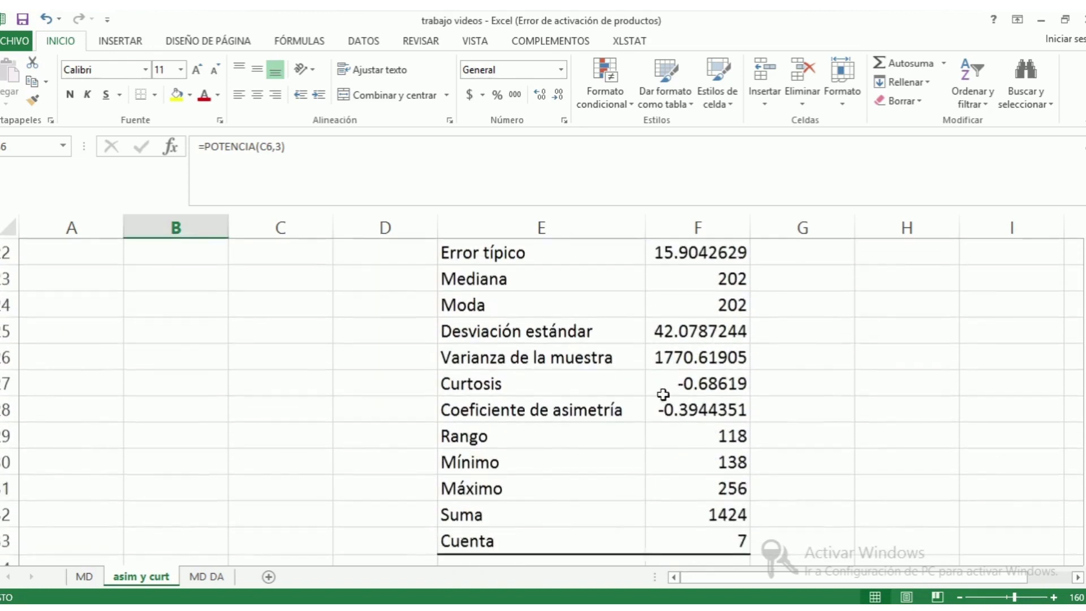
{"action": "scroll", "coordinate": [582, 416], "scroll_direction": "up", "scroll_amount": 1}
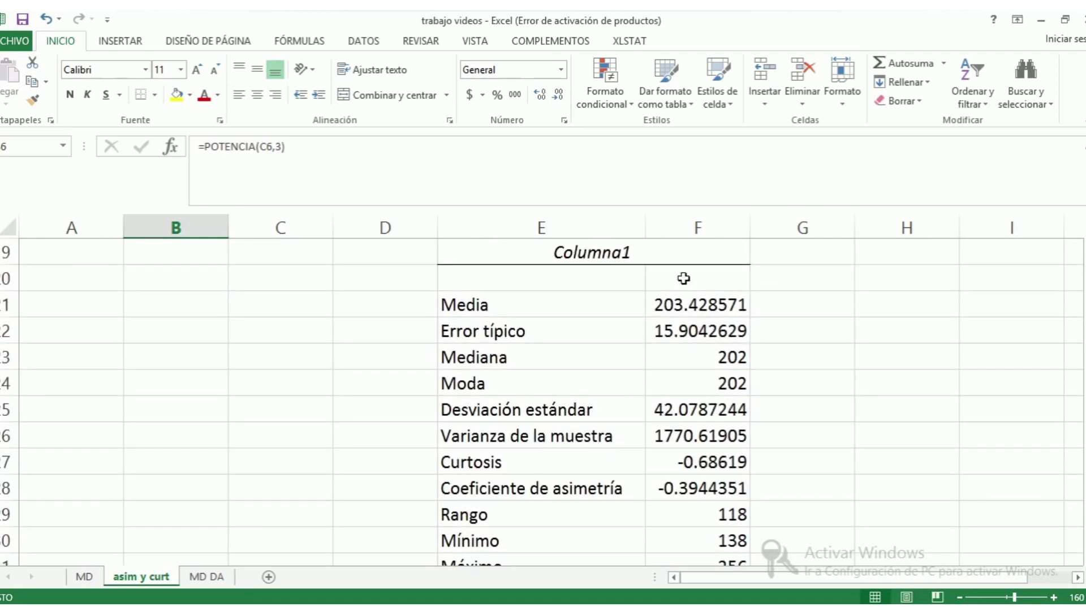
{"action": "scroll", "coordinate": [831, 393], "scroll_direction": "up", "scroll_amount": 5}
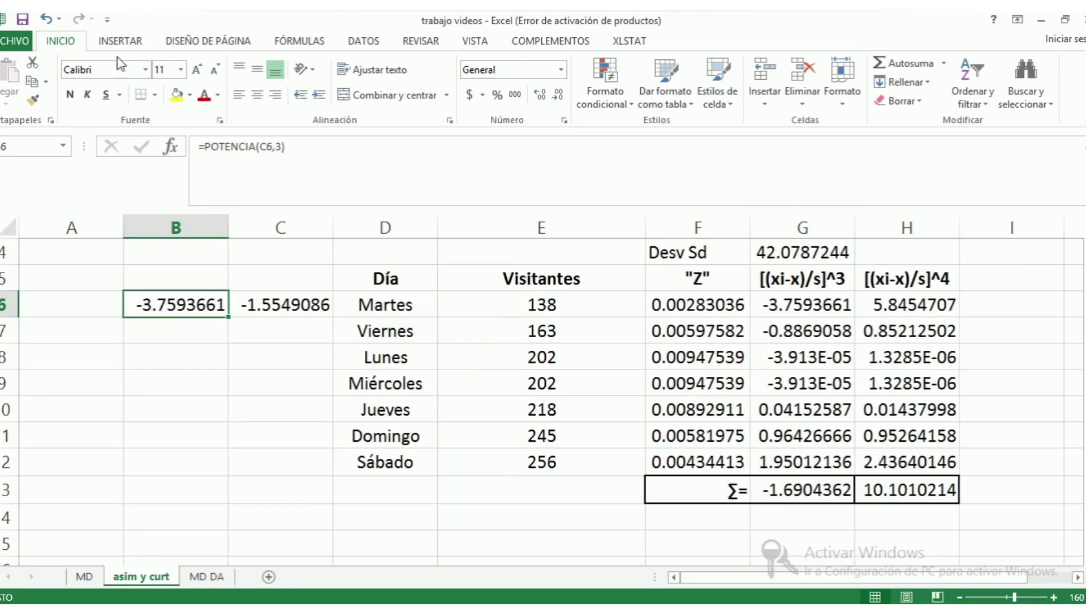
- Start a Descriptive Statistics data analysis with the visitor counts in E6:E12 as the input range
{"action": "left_click", "coordinate": [364, 45]}
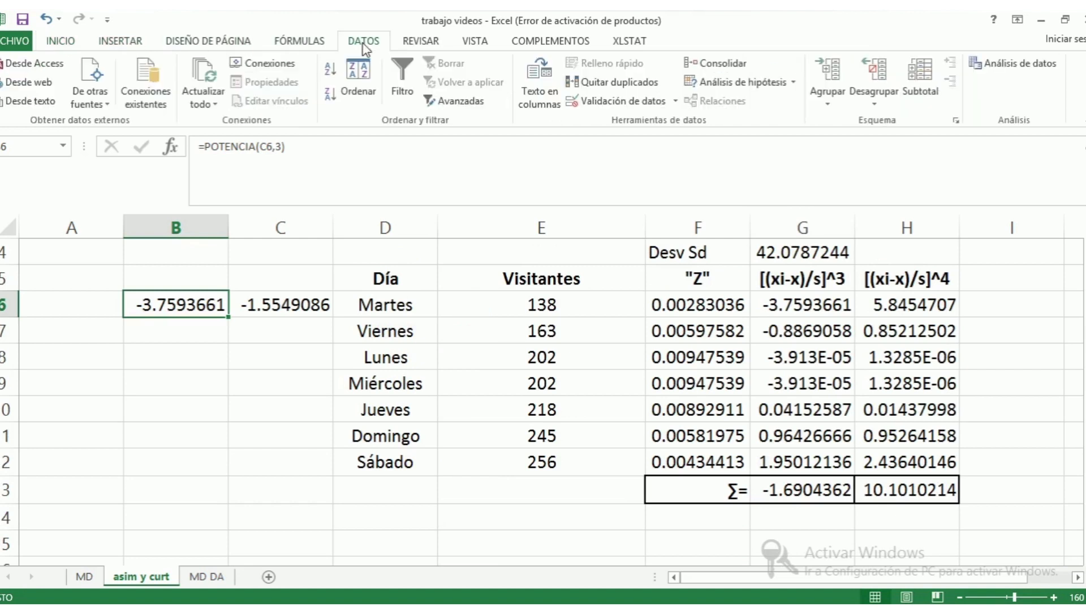
{"action": "left_click", "coordinate": [1004, 67]}
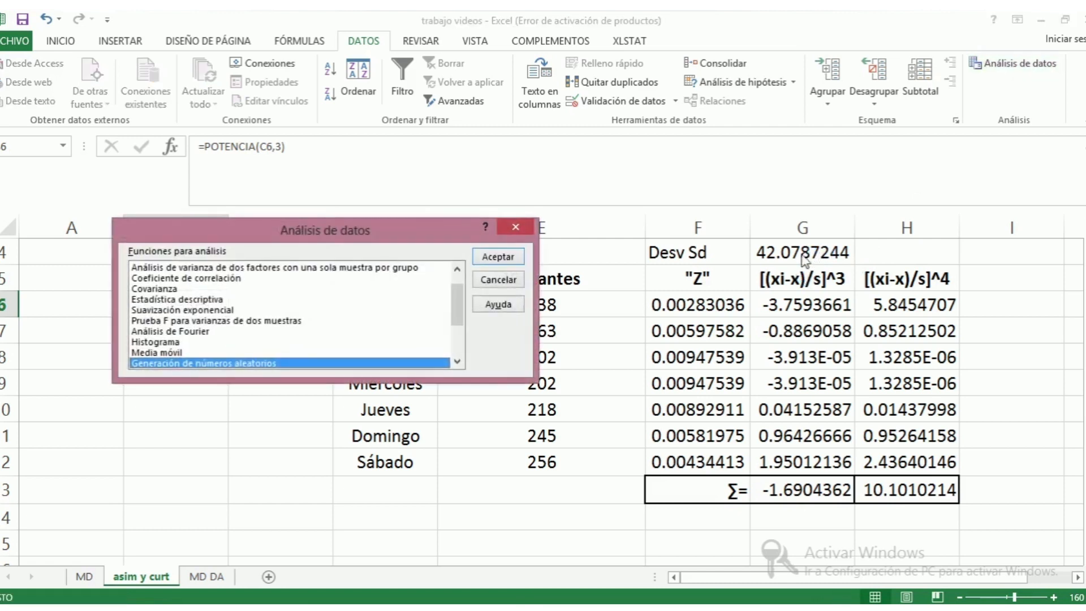
{"action": "left_click", "coordinate": [189, 300]}
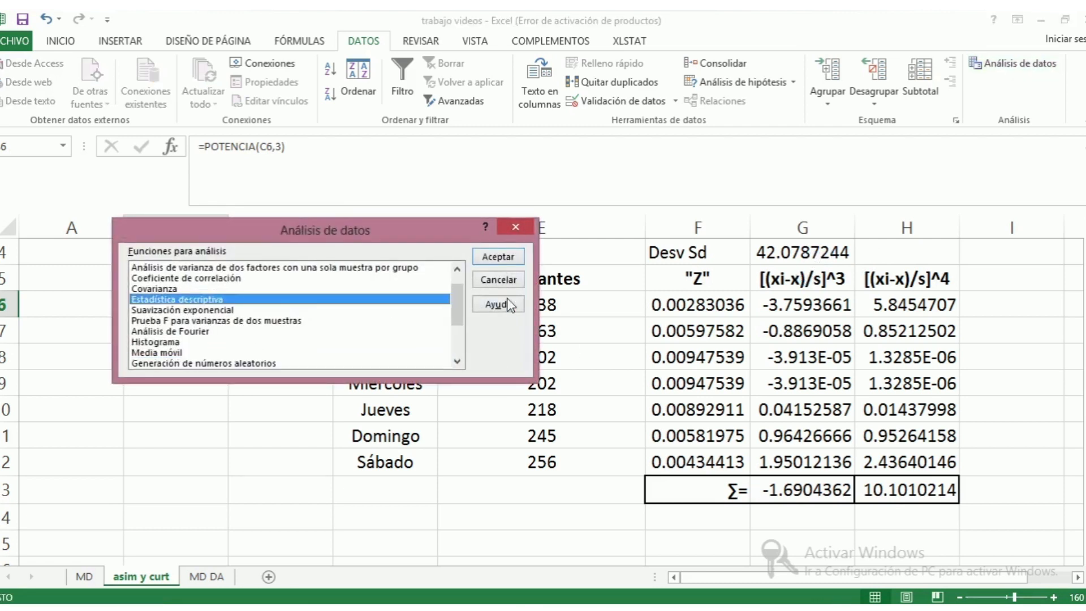
{"action": "left_click", "coordinate": [500, 258]}
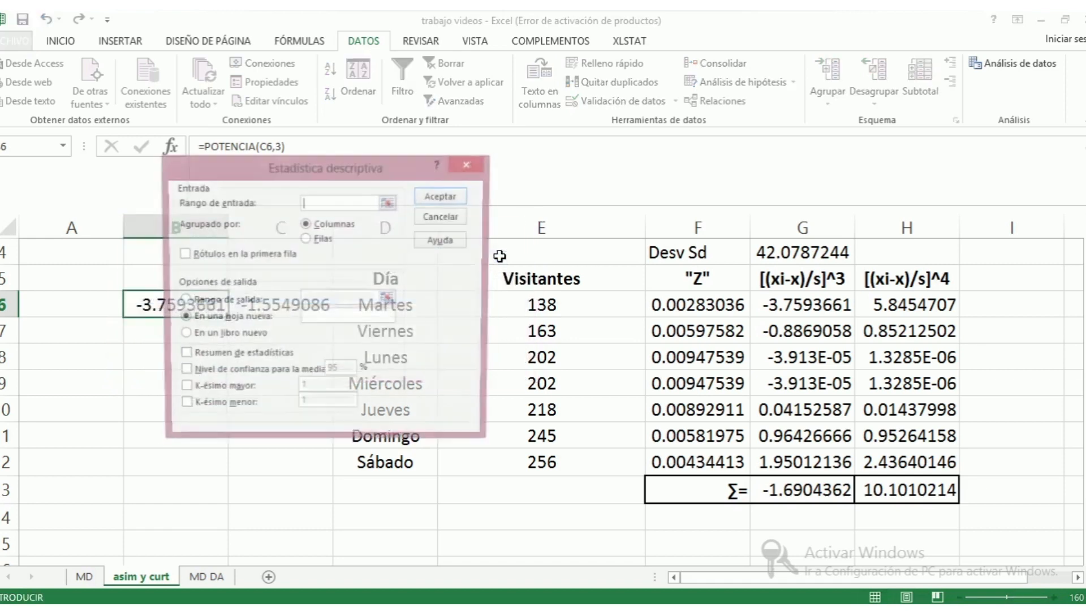
{"action": "left_click", "coordinate": [388, 204]}
{"action": "left_click_drag", "start_coordinate": [514, 311], "coordinate": [516, 445]}
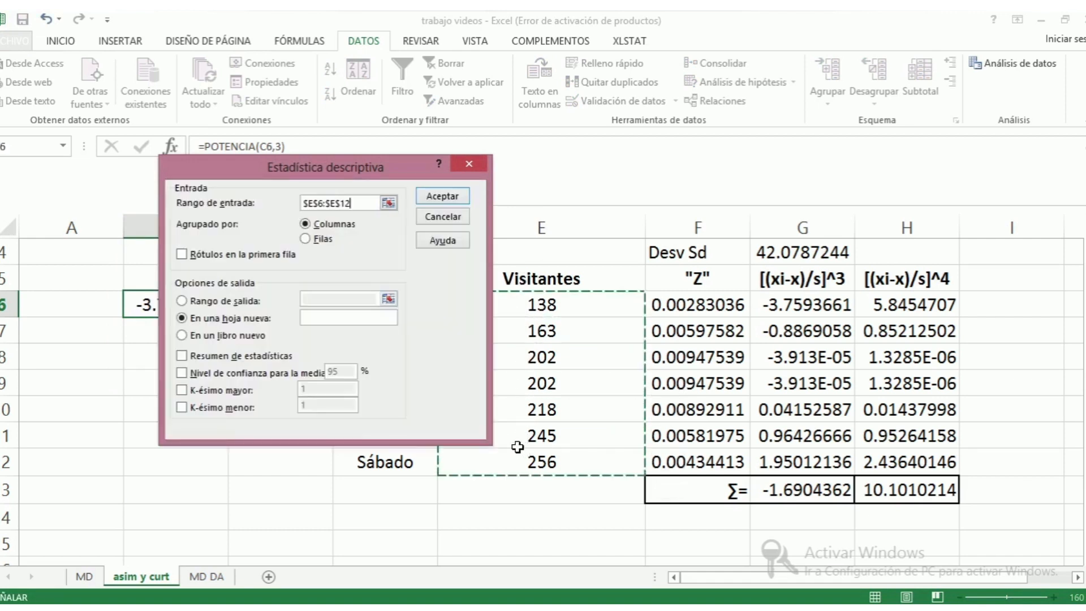
- Send the analysis output to a range on the current sheet starting at cell H19
{"action": "left_click", "coordinate": [226, 300]}
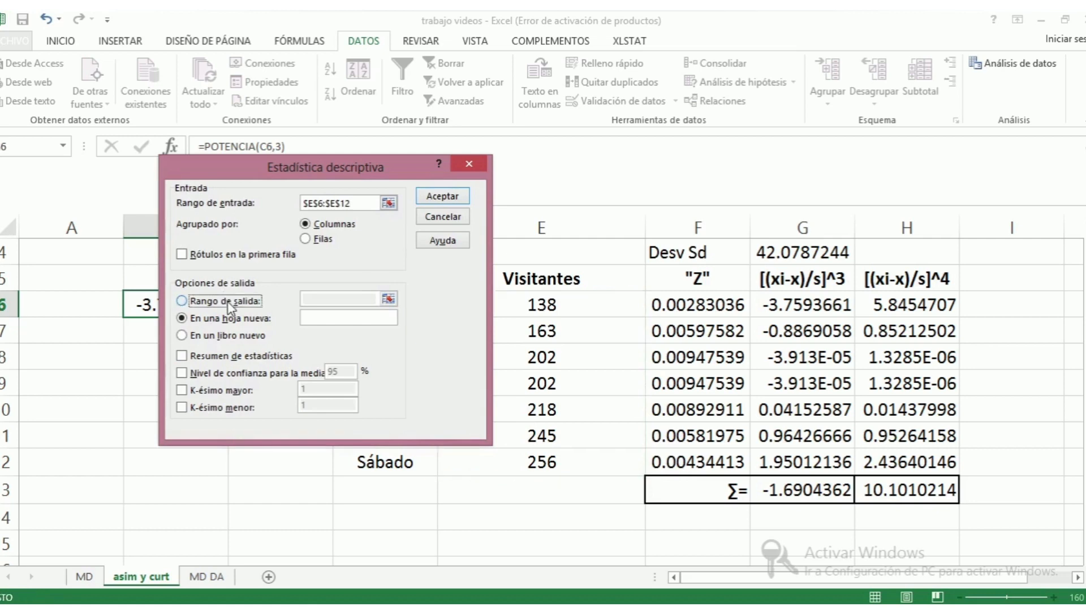
{"action": "left_click", "coordinate": [388, 301]}
{"action": "scroll", "coordinate": [766, 501], "scroll_direction": "down", "scroll_amount": 3}
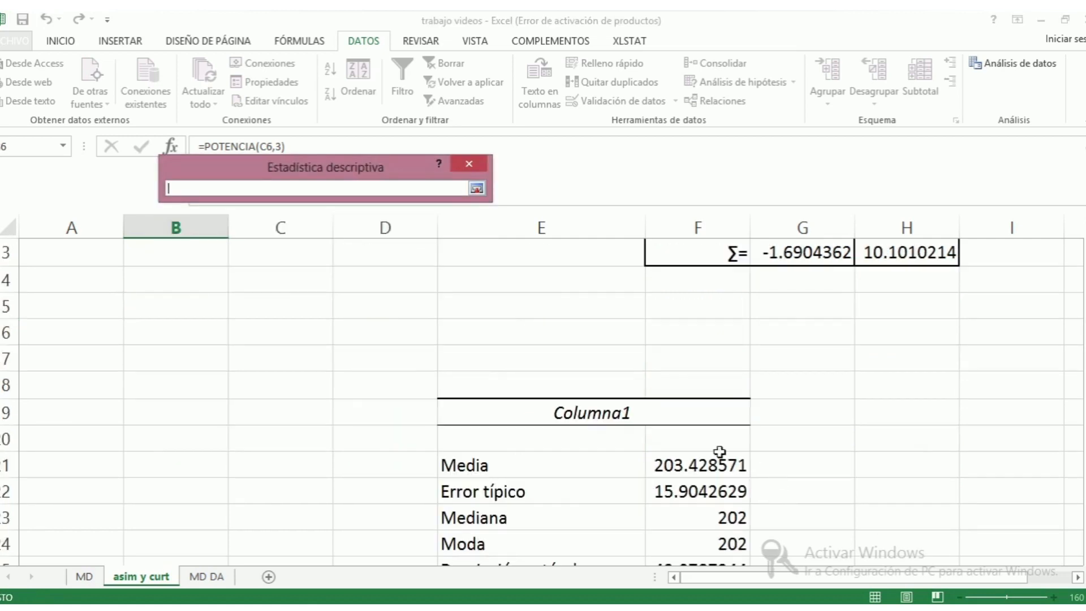
{"action": "scroll", "coordinate": [918, 424], "scroll_direction": "down", "scroll_amount": 3}
{"action": "scroll", "coordinate": [846, 399], "scroll_direction": "up", "scroll_amount": 3}
{"action": "left_click", "coordinate": [908, 412]}
{"action": "key", "text": "Return"}
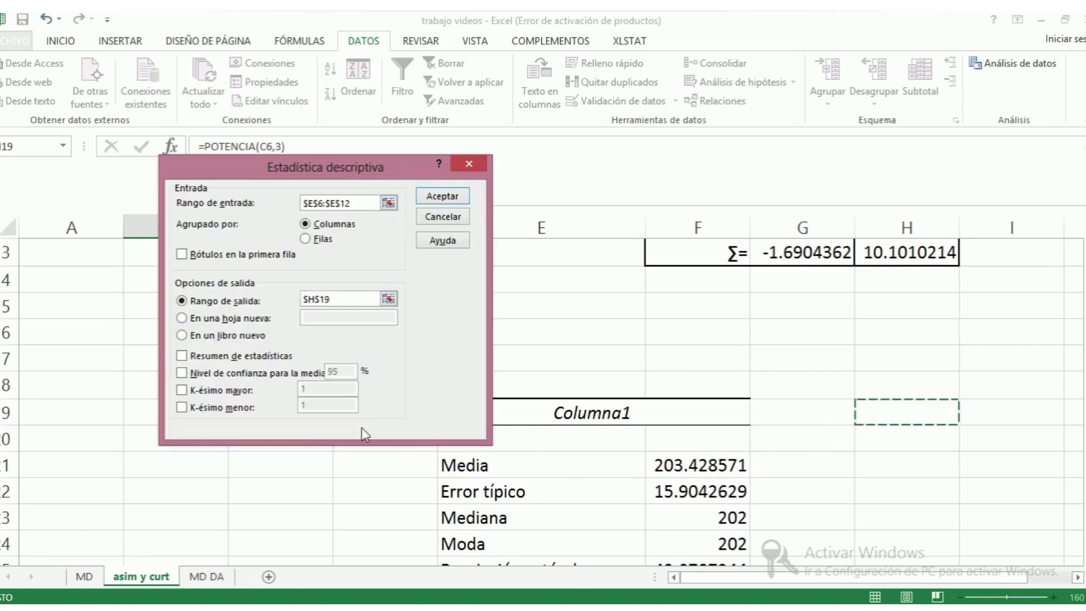
- Include the summary statistics (Resumen de estadísticas) in the analysis and generate the results table
{"action": "left_click", "coordinate": [440, 197]}
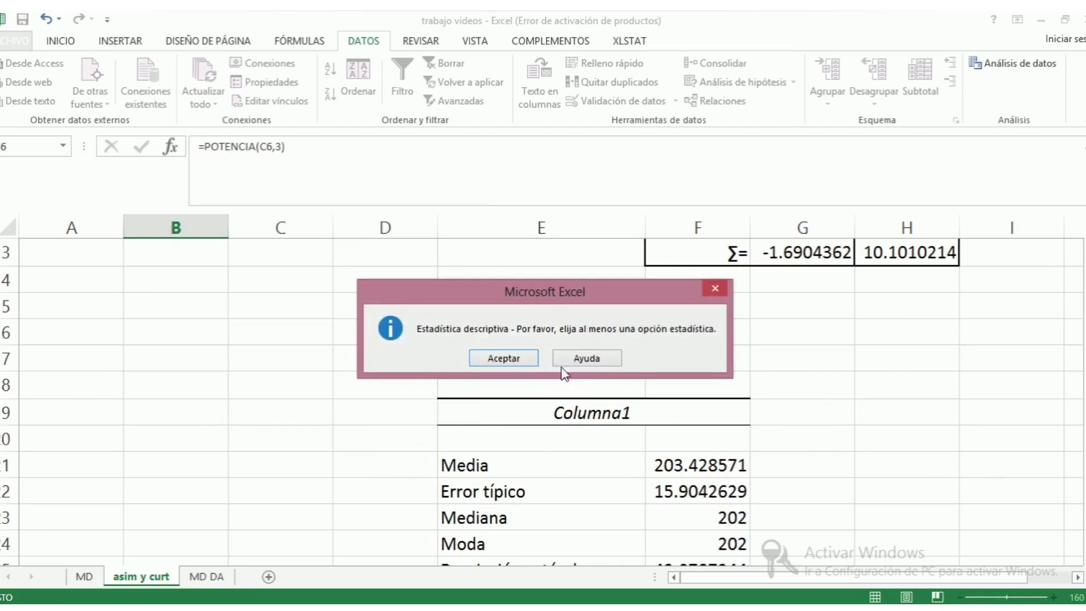
{"action": "left_click", "coordinate": [520, 357]}
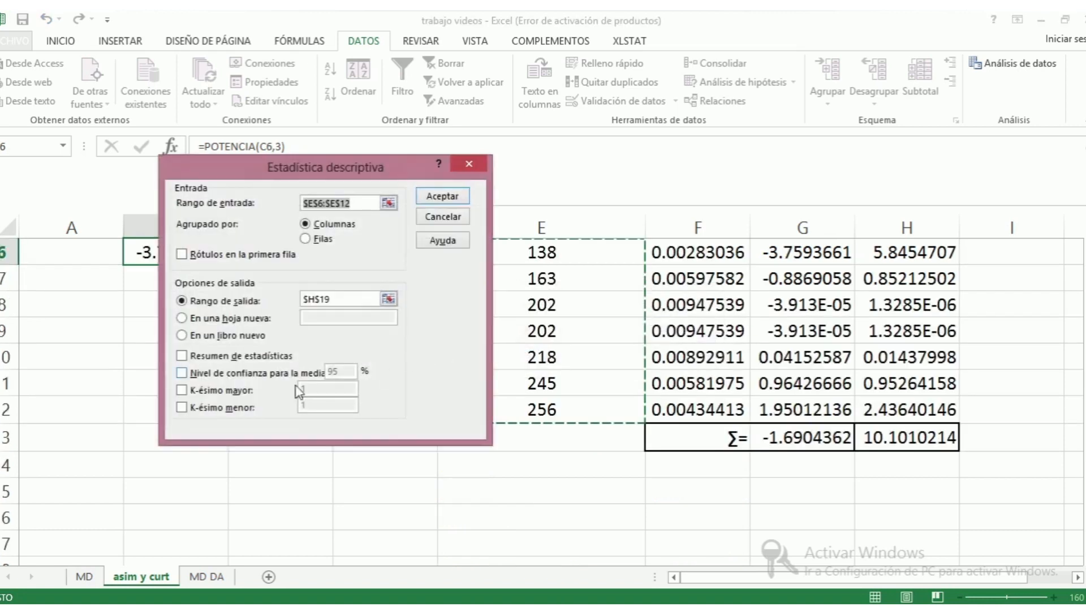
{"action": "left_click", "coordinate": [226, 356]}
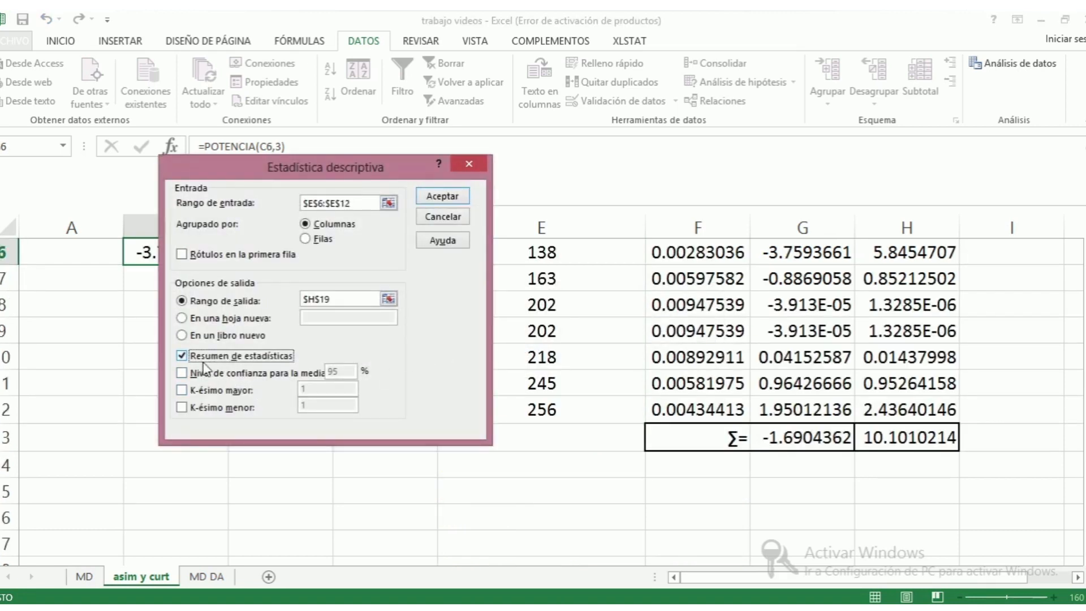
{"action": "left_click", "coordinate": [436, 195]}
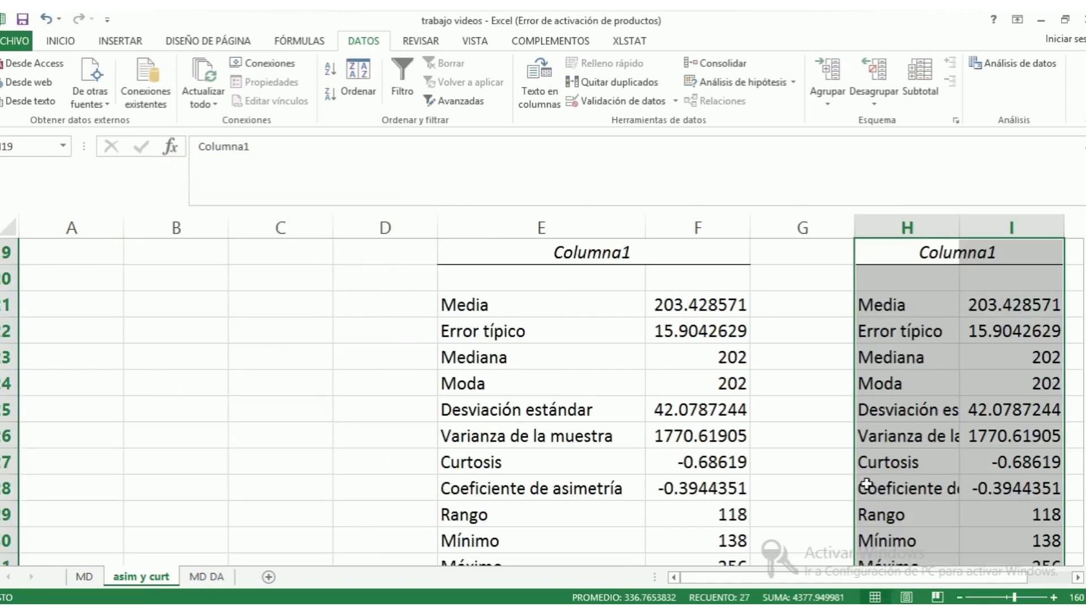
- Widen column H so more of the new table's statistic labels fits
{"action": "left_click_drag", "start_coordinate": [891, 579], "coordinate": [962, 577]}
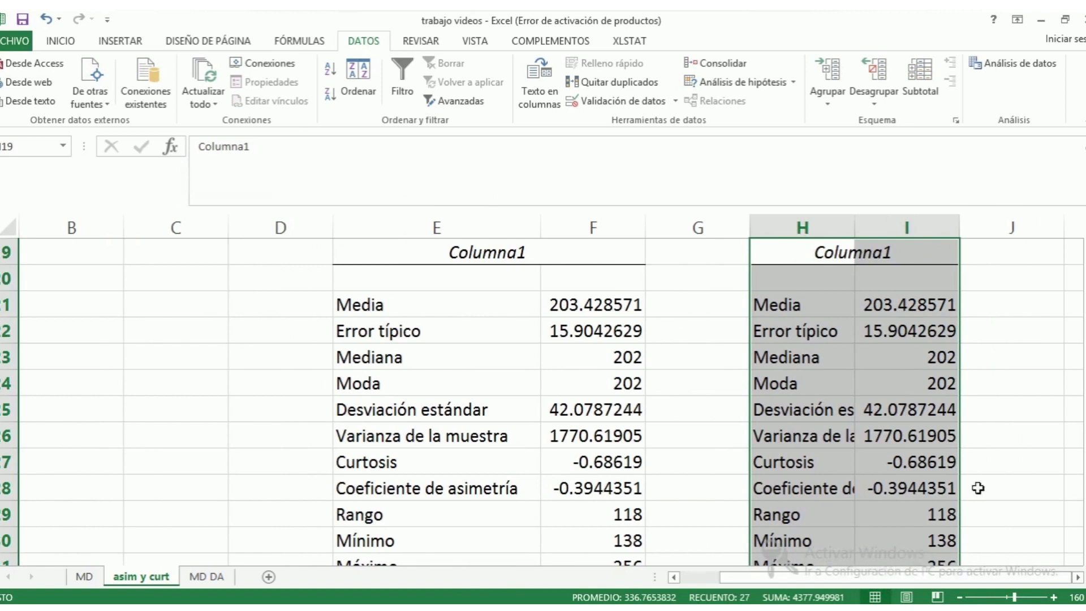
{"action": "left_click", "coordinate": [990, 320]}
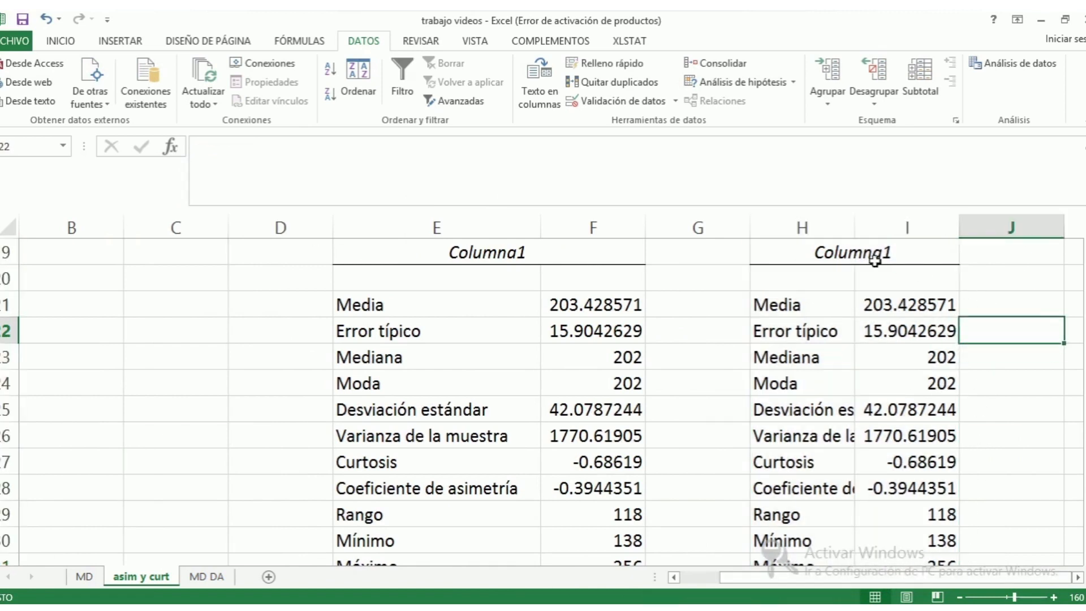
{"action": "left_click_drag", "start_coordinate": [857, 225], "coordinate": [906, 227]}
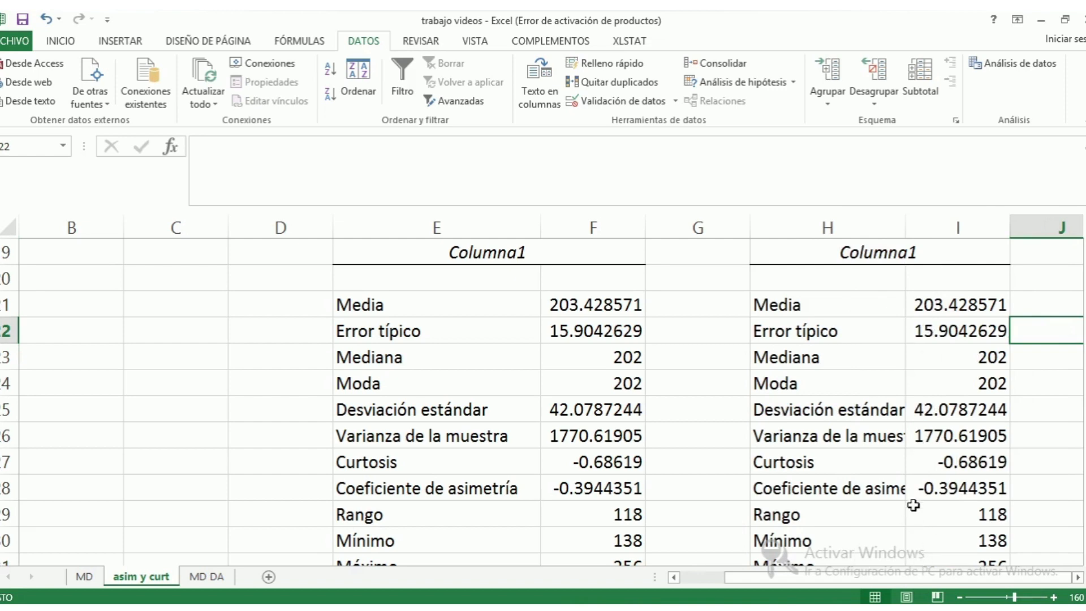
- Compare the new table's mean with the asymmetry example on slide 34 in PowerPoint, and return to Excel
{"action": "left_click", "coordinate": [948, 307]}
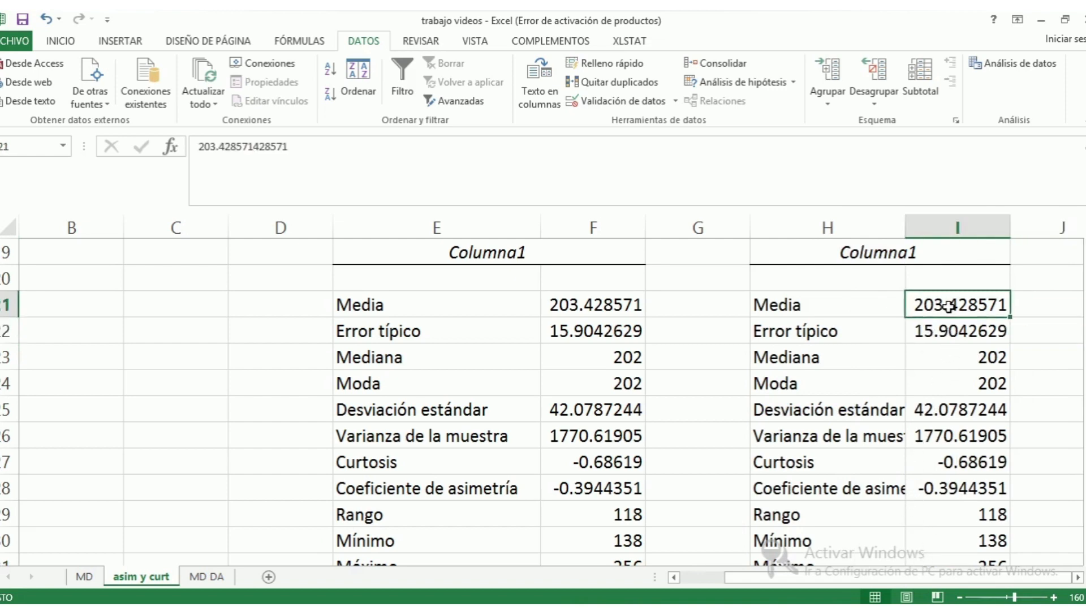
{"action": "left_click", "coordinate": [498, 607]}
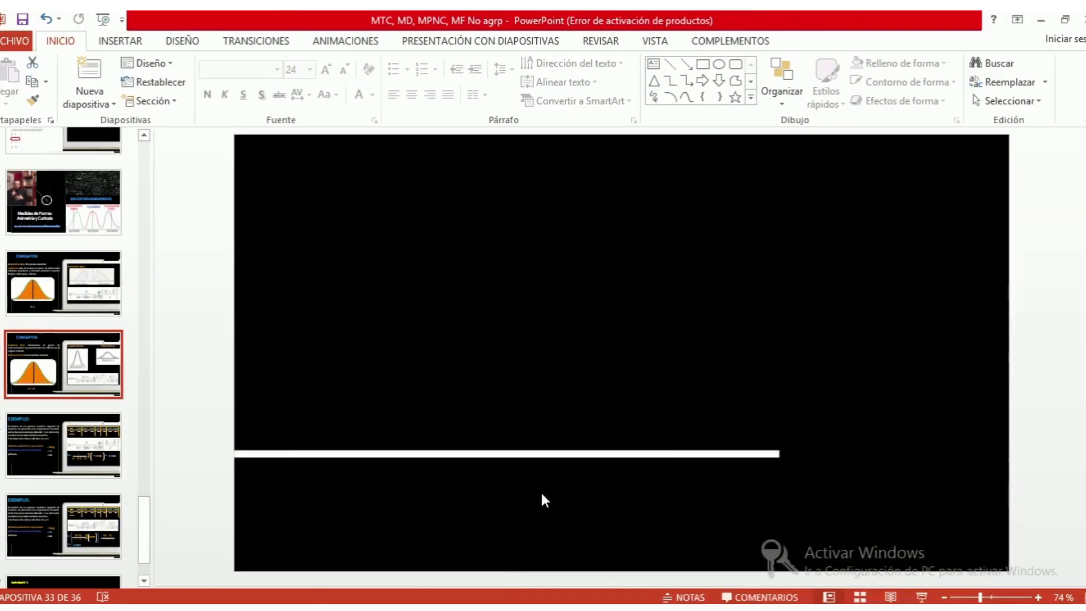
{"action": "scroll", "coordinate": [545, 465], "scroll_direction": "down", "scroll_amount": 1}
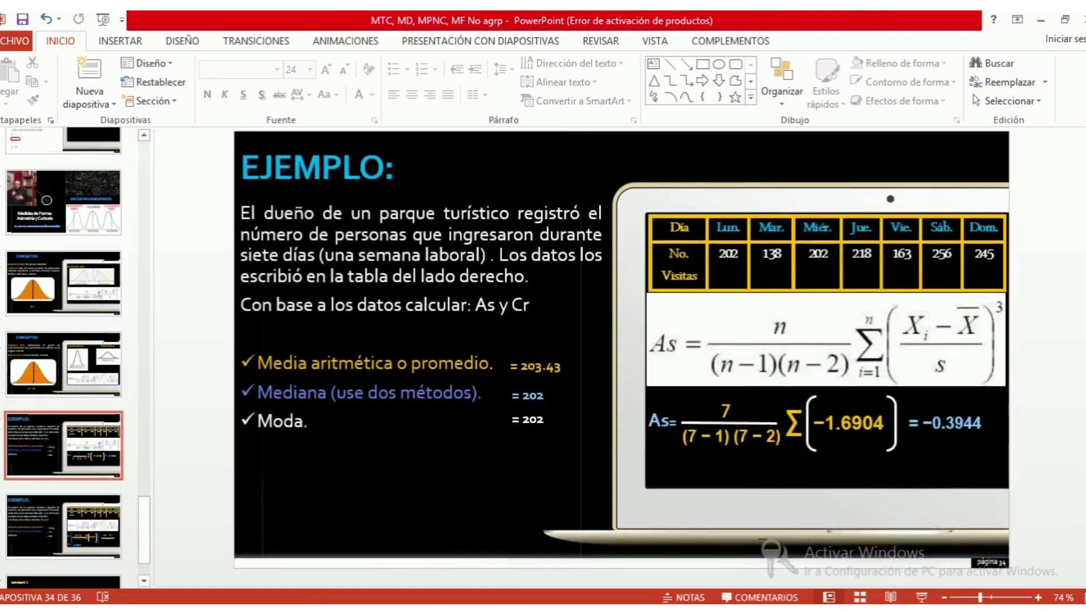
{"action": "left_click", "coordinate": [527, 608]}
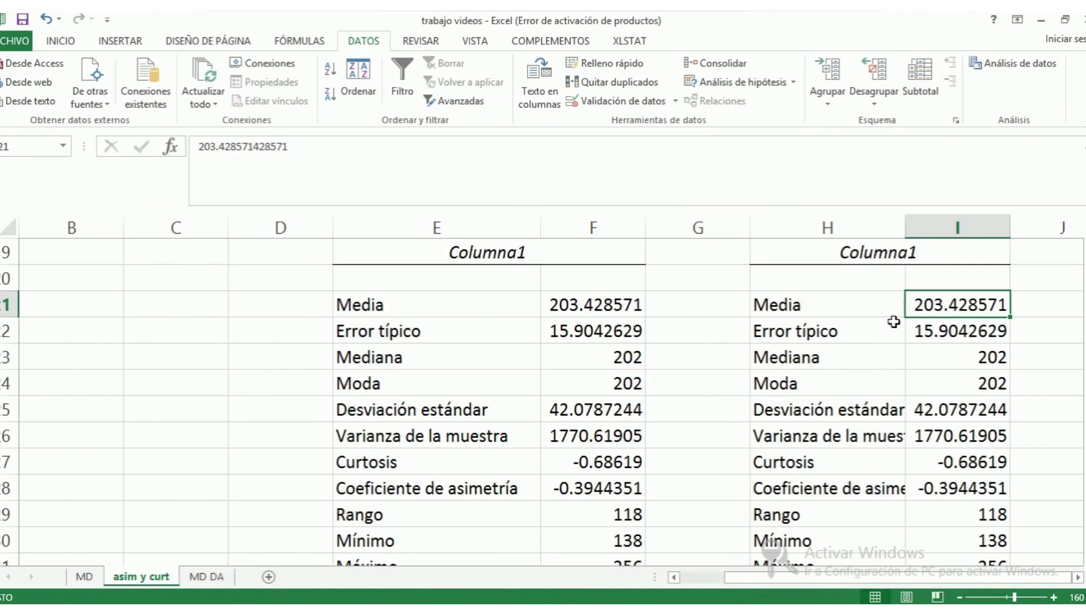
- Highlight the Curtosis and Coeficiente de asimetría rows with their values in the new table
{"action": "left_click", "coordinate": [899, 490]}
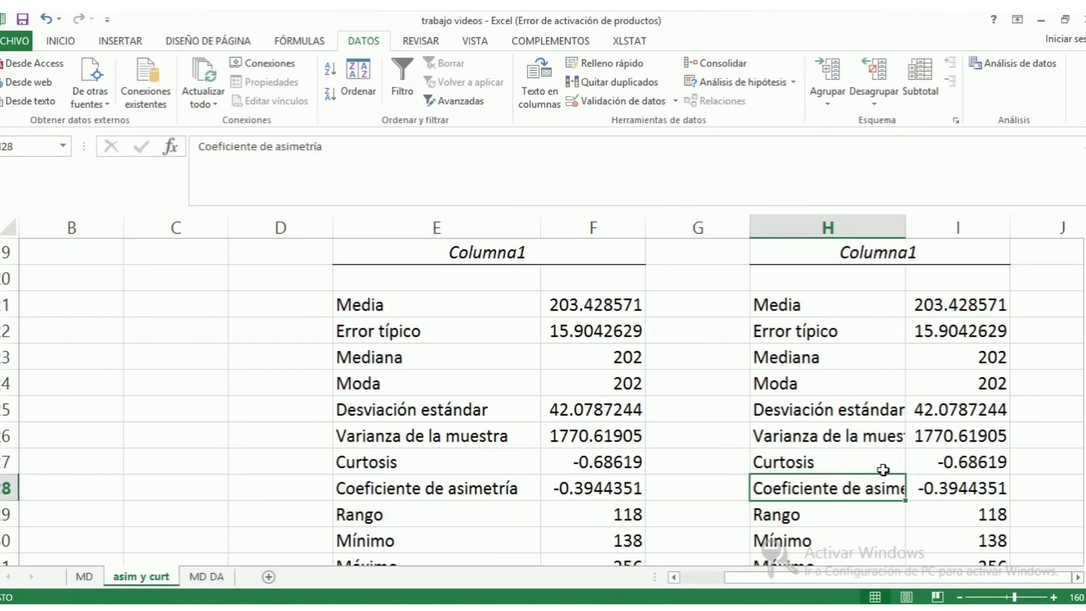
{"action": "left_click_drag", "start_coordinate": [885, 477], "coordinate": [911, 463]}
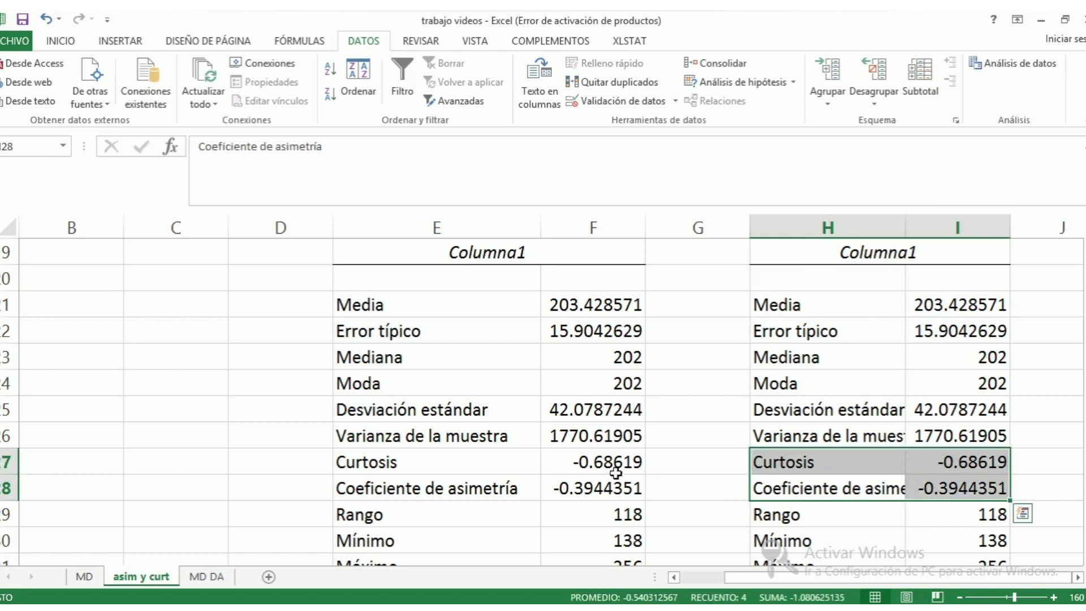
{"action": "scroll", "coordinate": [687, 471], "scroll_direction": "up", "scroll_amount": 3}
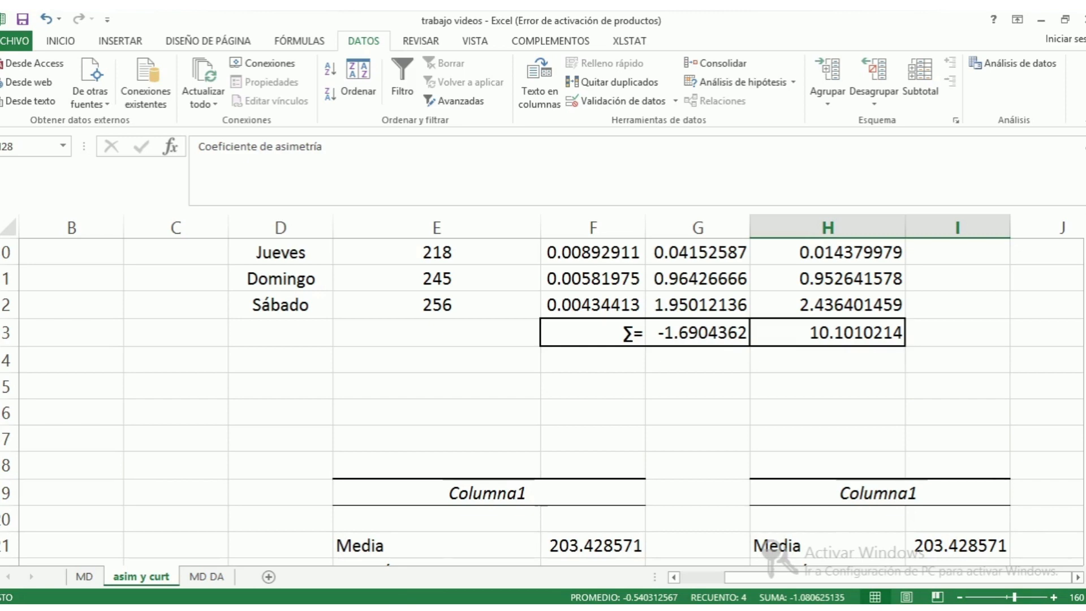
- Switch to PowerPoint, review the asymmetry and kurtosis example slides, and present the Actividad # 1 slide full screen
{"action": "left_click", "coordinate": [600, 608]}
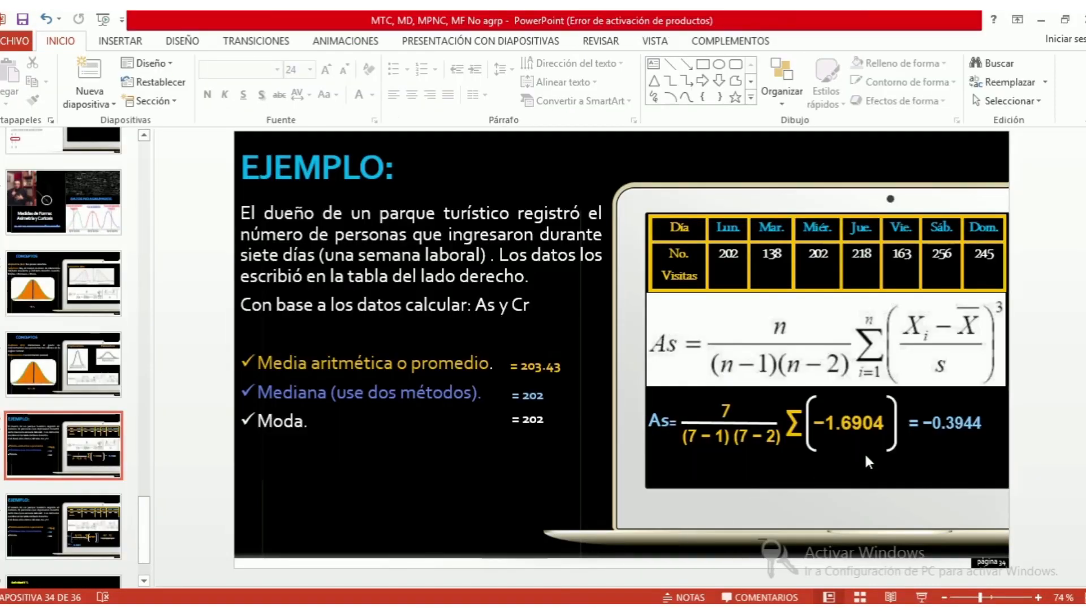
{"action": "scroll", "coordinate": [865, 452], "scroll_direction": "down", "scroll_amount": 1}
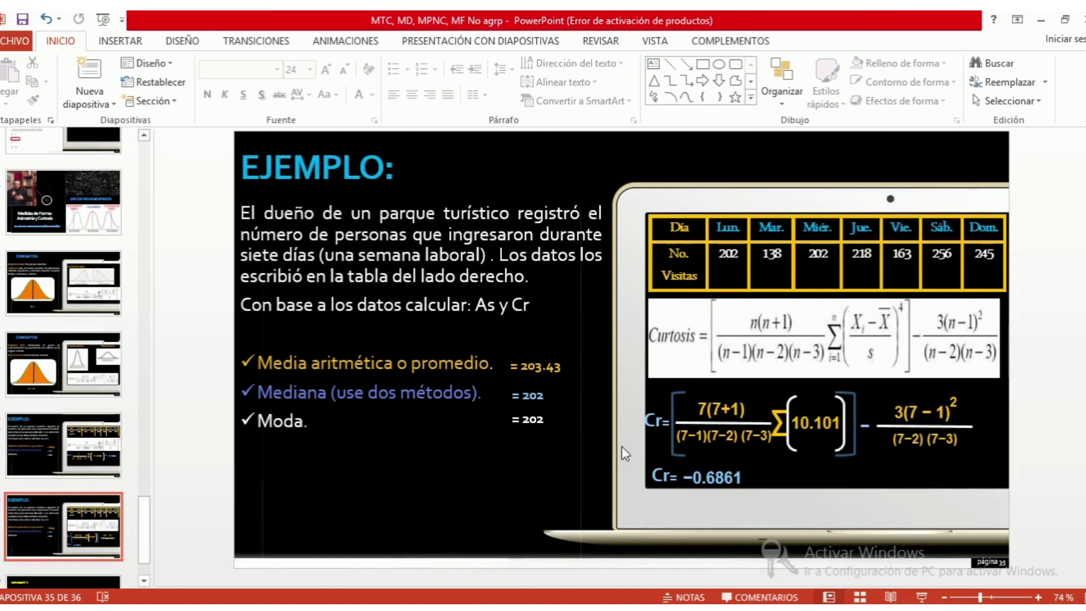
{"action": "scroll", "coordinate": [622, 453], "scroll_direction": "down", "scroll_amount": 1}
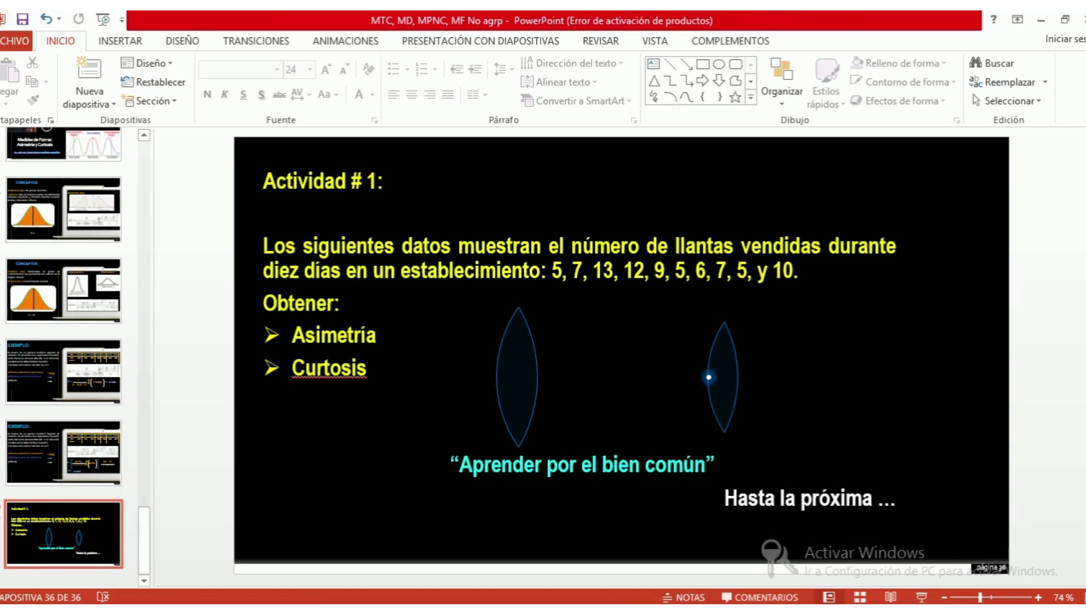
{"action": "left_click", "coordinate": [922, 595]}
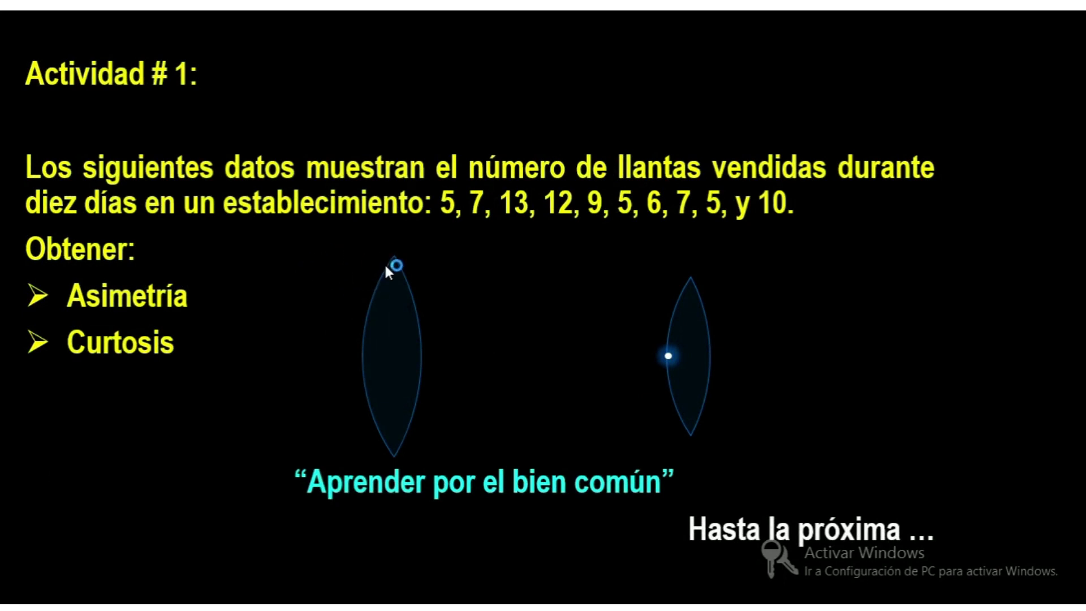
{"action": "key", "text": "Escape"}
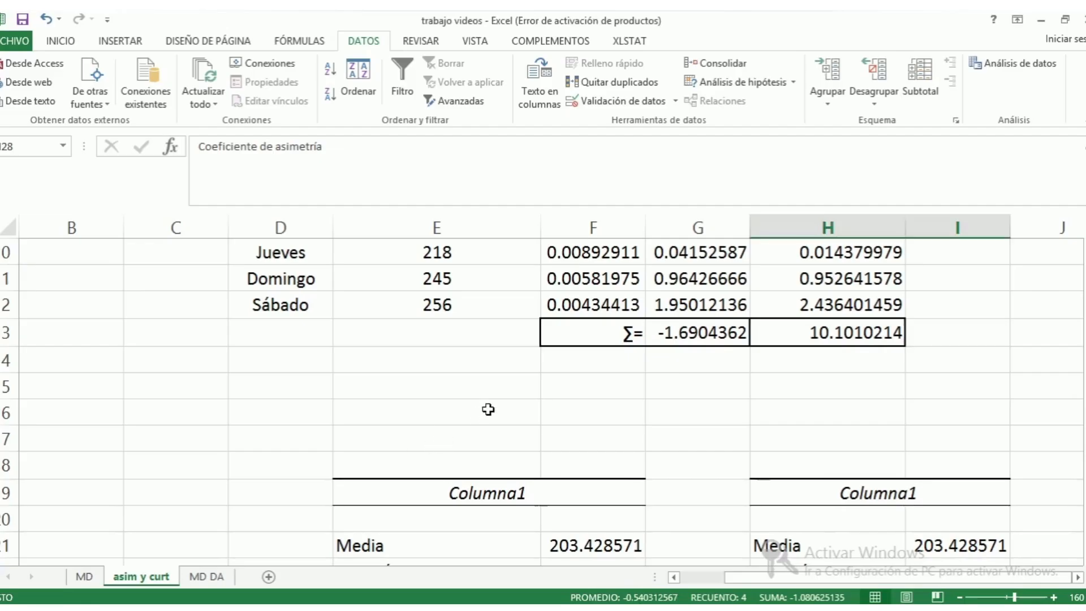
- Copy the seven Visitantes values in E6:E12 and paste them into the first column of the SPSS data editor
{"action": "scroll", "coordinate": [488, 409], "scroll_direction": "up", "scroll_amount": 3}
{"action": "scroll", "coordinate": [475, 405], "scroll_direction": "down", "scroll_amount": 1}
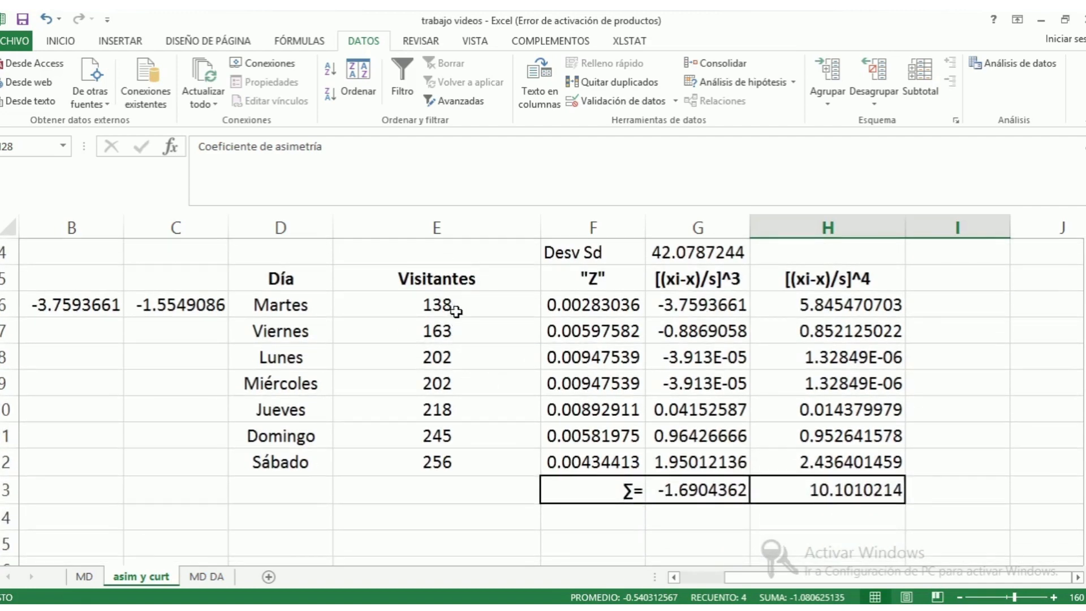
{"action": "left_click_drag", "start_coordinate": [456, 310], "coordinate": [464, 449]}
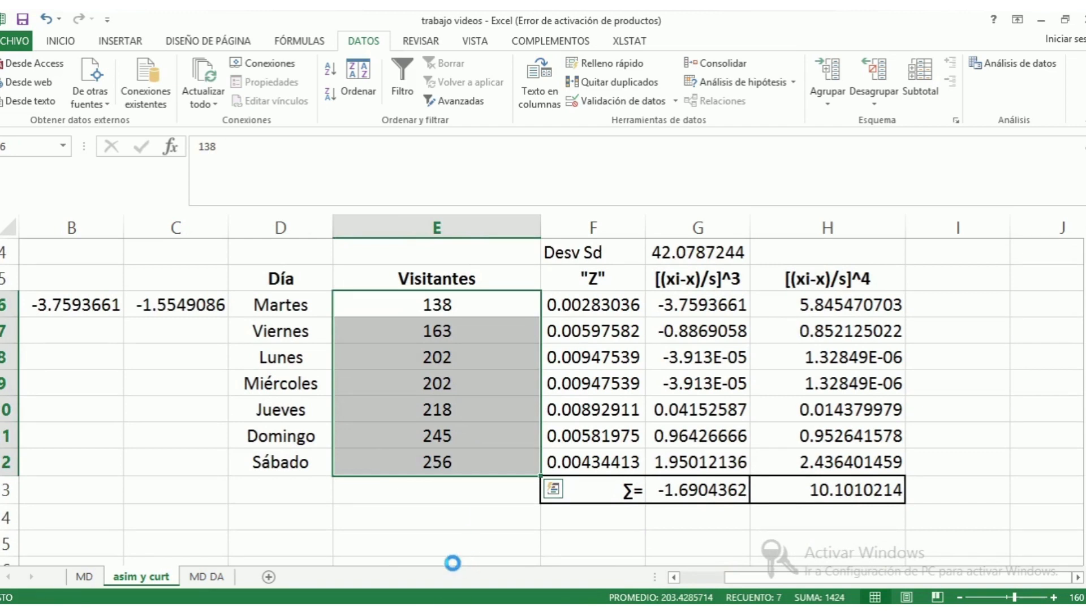
{"action": "key", "text": "ctrl+c"}
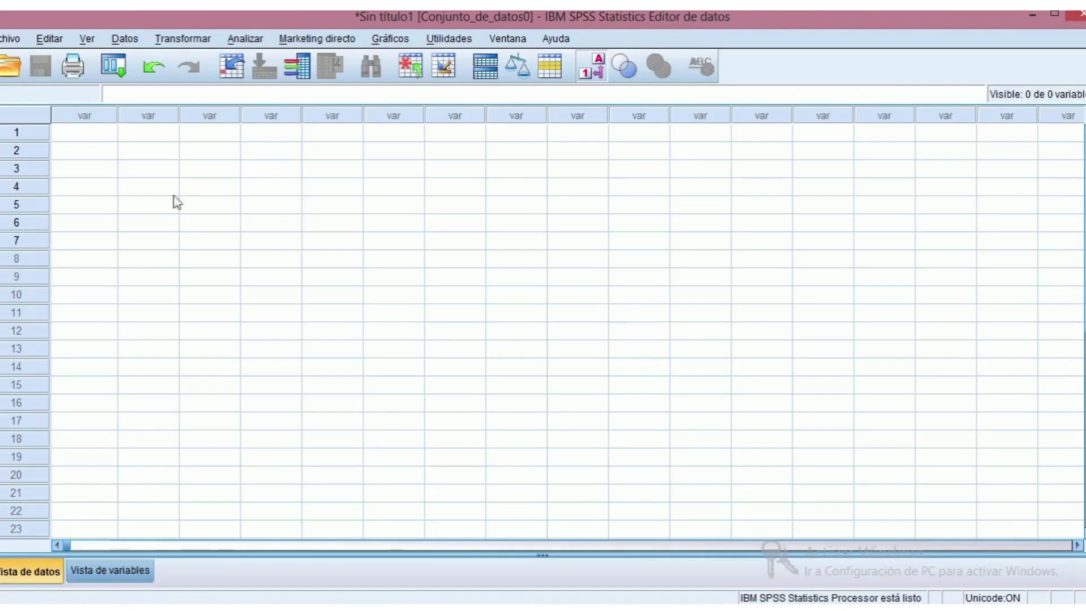
{"action": "left_click", "coordinate": [78, 139]}
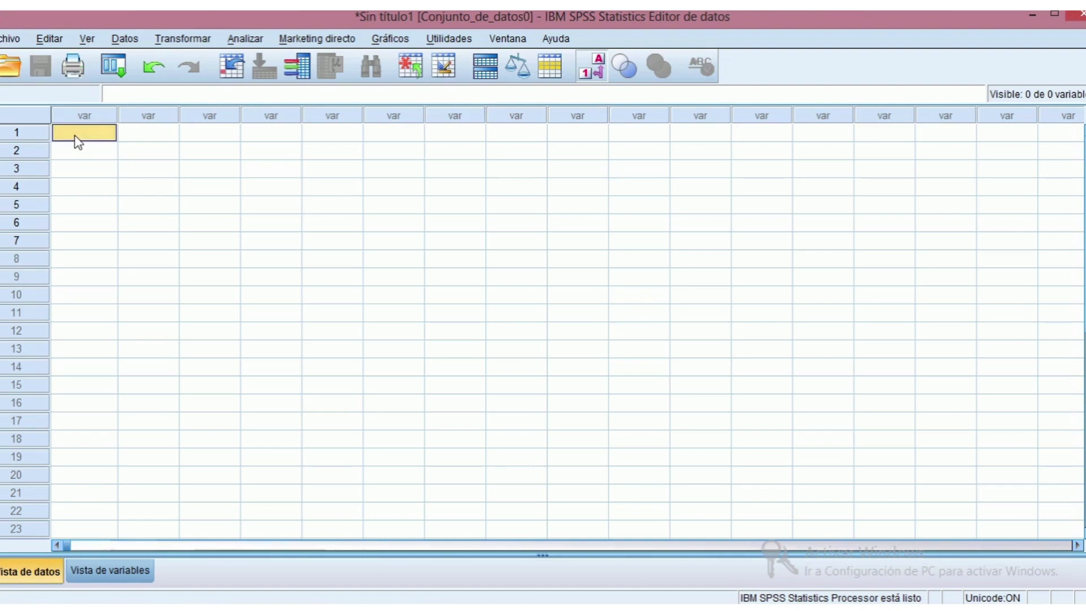
{"action": "key", "text": "ctrl+v"}
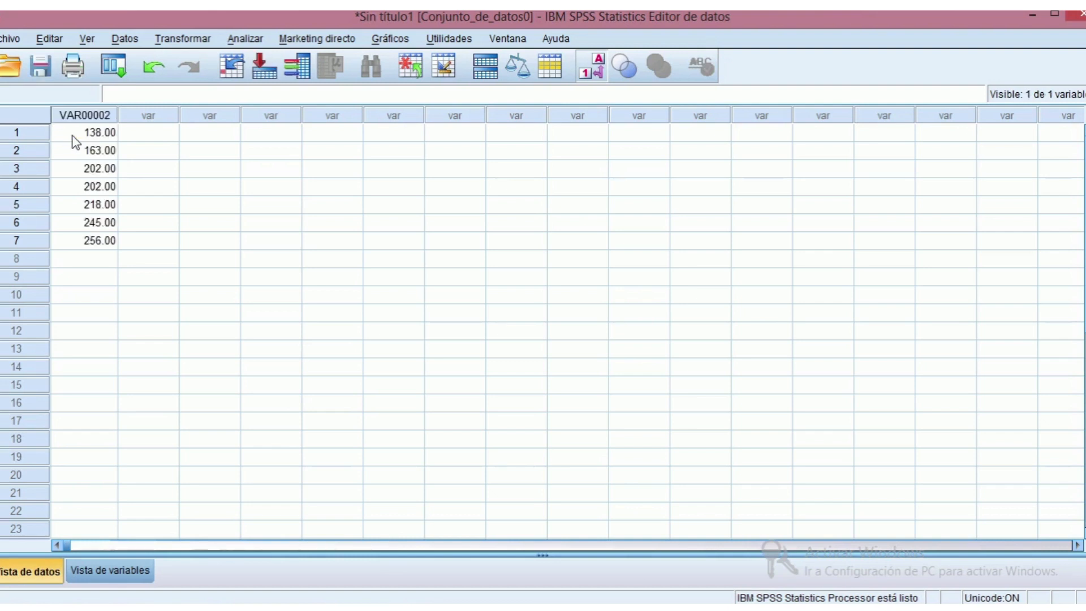
- Set VAR00002 to 0 decimals with the measurement level Escala, and return to the data view
{"action": "left_click", "coordinate": [133, 574]}
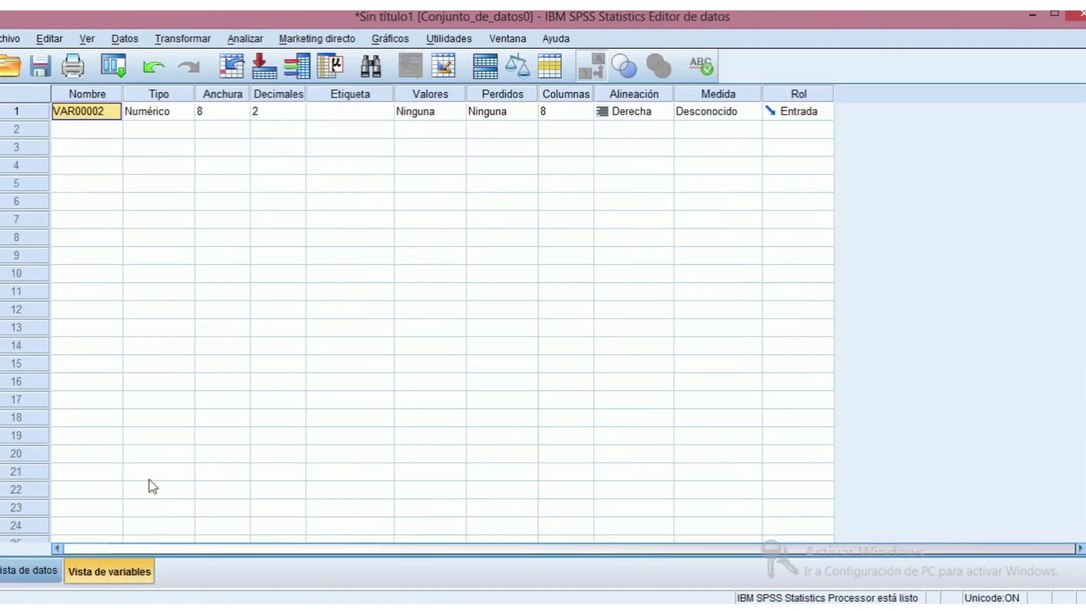
{"action": "left_click", "coordinate": [291, 113]}
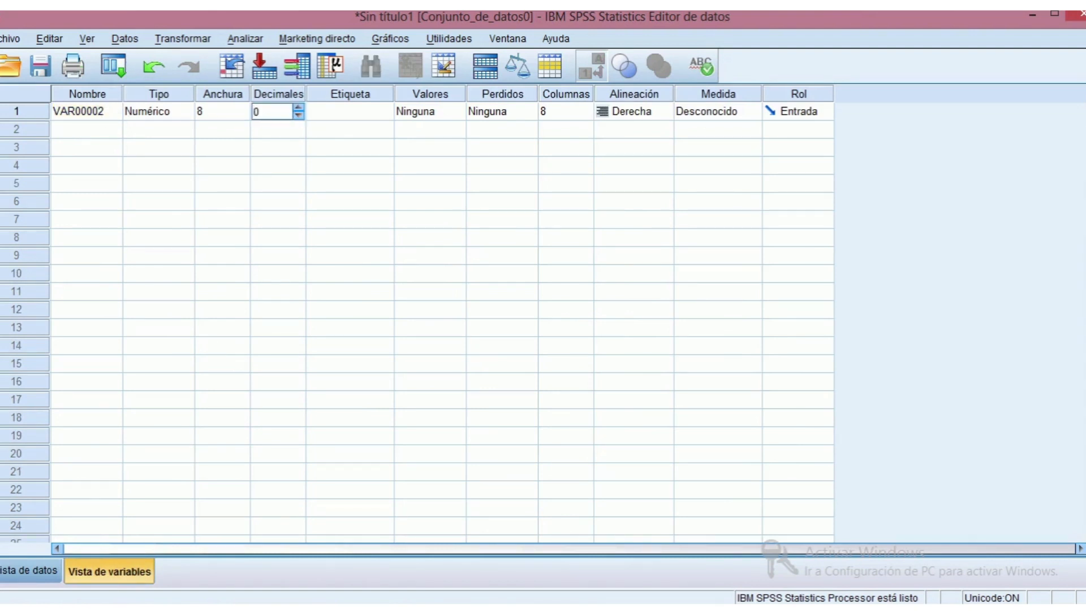
{"action": "left_click", "coordinate": [704, 116]}
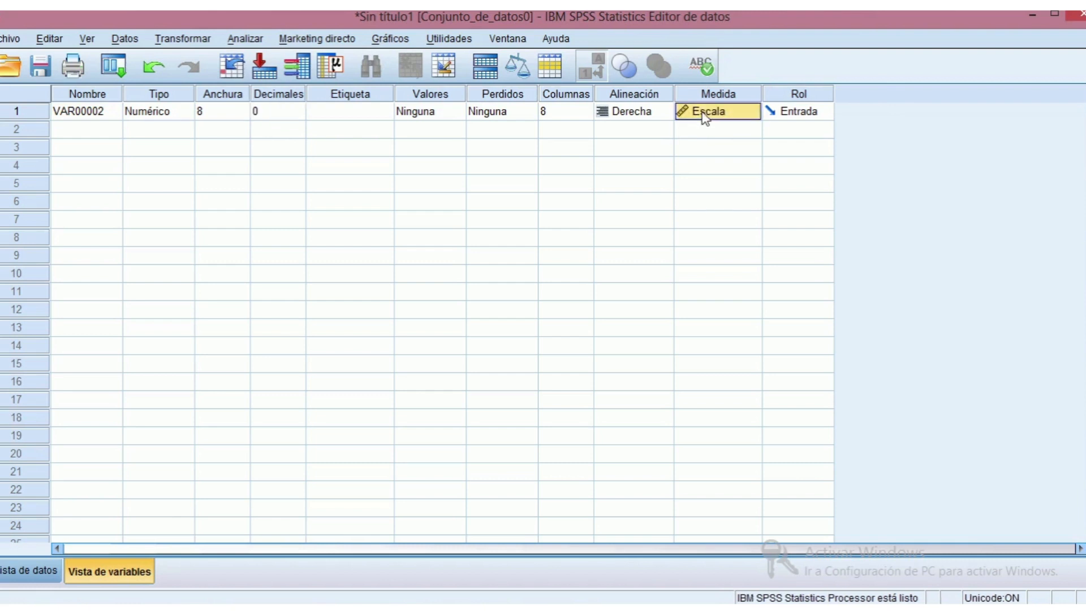
{"action": "left_click", "coordinate": [31, 568]}
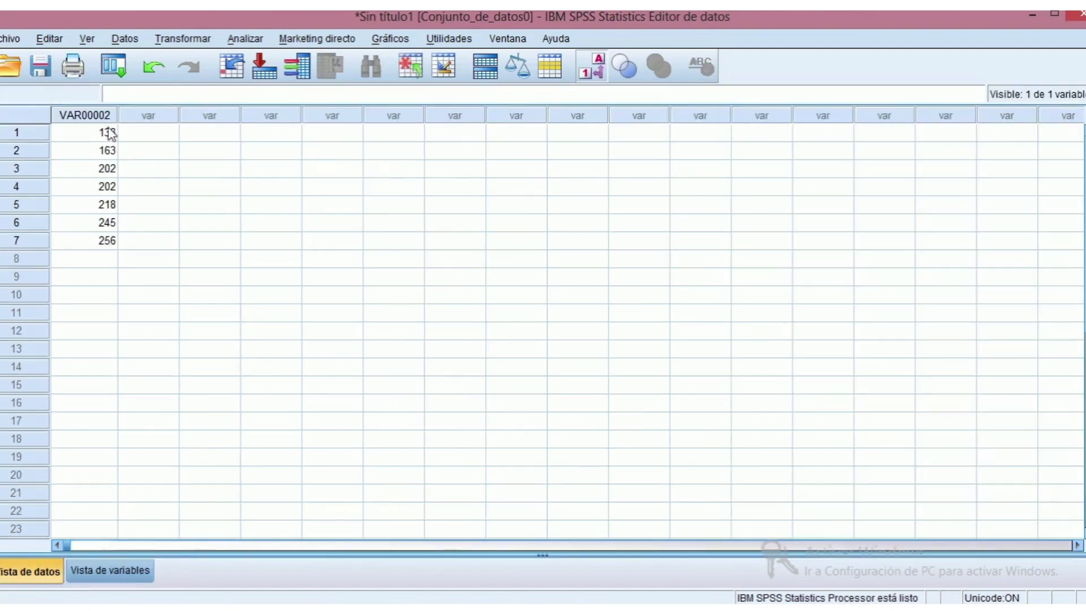
- Set up a Frecuencias analysis of VAR00002 with Media, Desviación estándar, Asimetría and Curtosis as statistics
{"action": "left_click", "coordinate": [243, 41]}
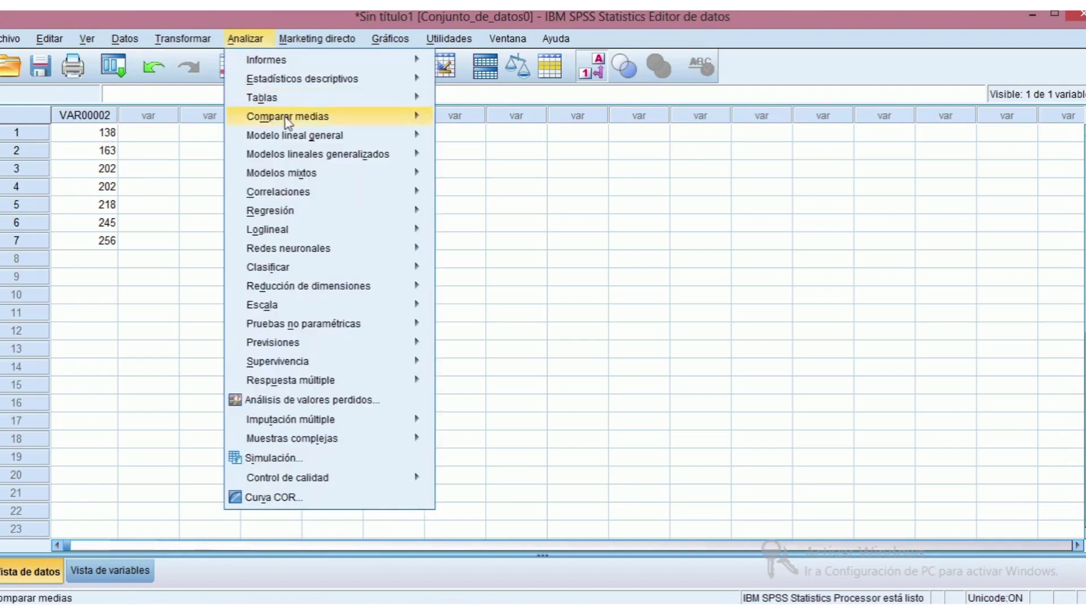
{"action": "mouse_move", "coordinate": [315, 91]}
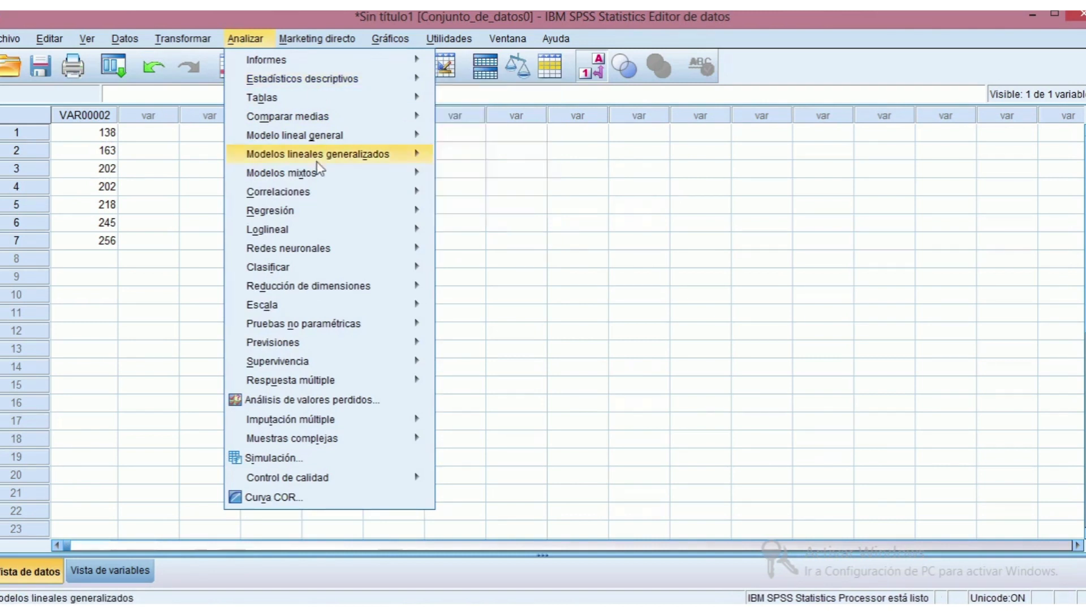
{"action": "mouse_move", "coordinate": [315, 193]}
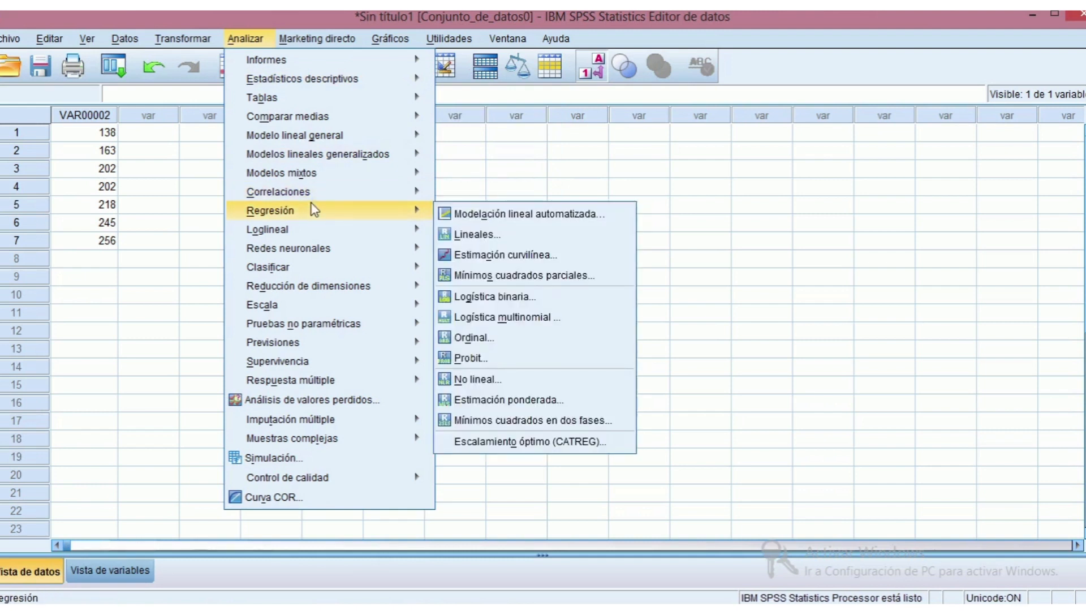
{"action": "mouse_move", "coordinate": [274, 82]}
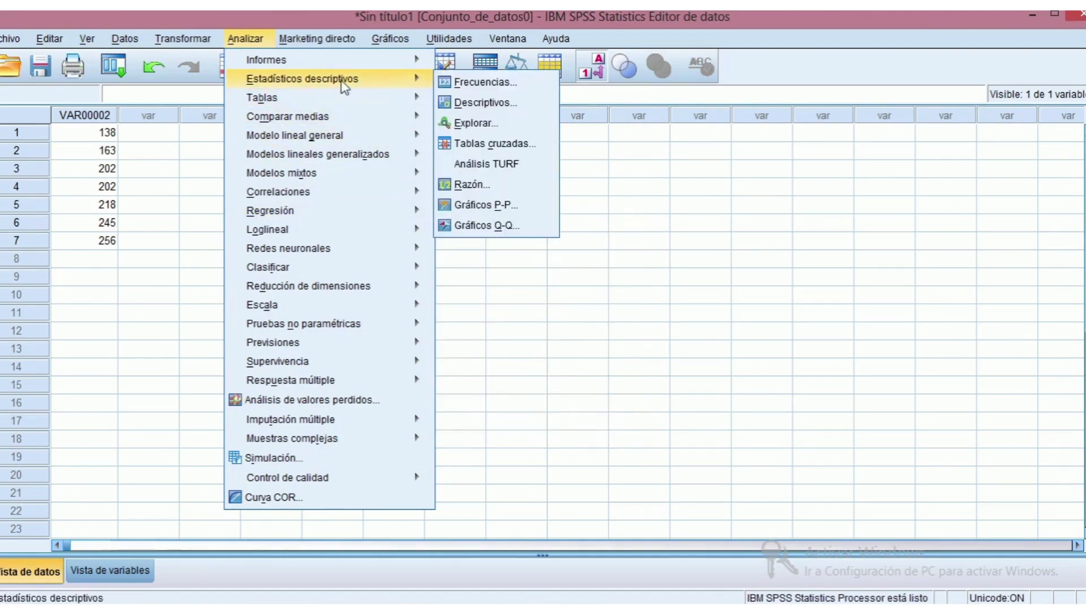
{"action": "left_click", "coordinate": [470, 80]}
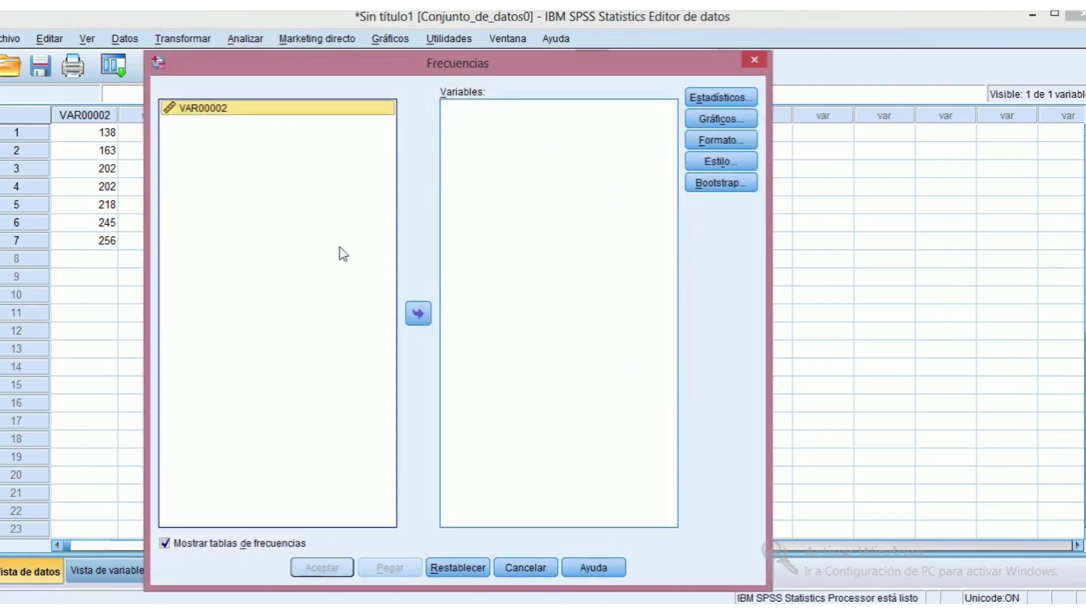
{"action": "left_click", "coordinate": [426, 315]}
{"action": "left_click", "coordinate": [726, 104]}
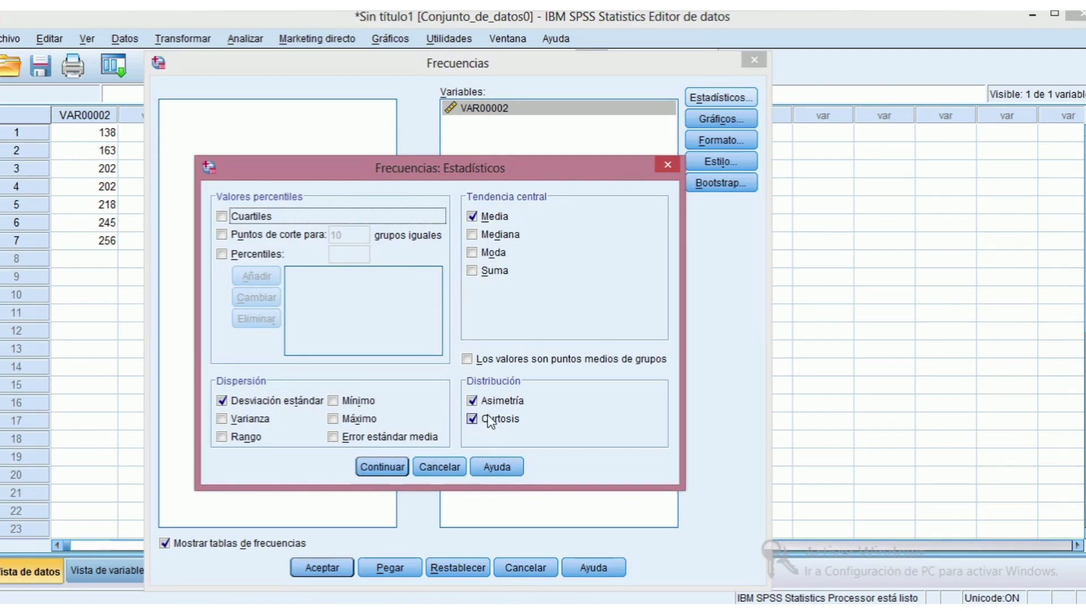
{"action": "left_click", "coordinate": [384, 467]}
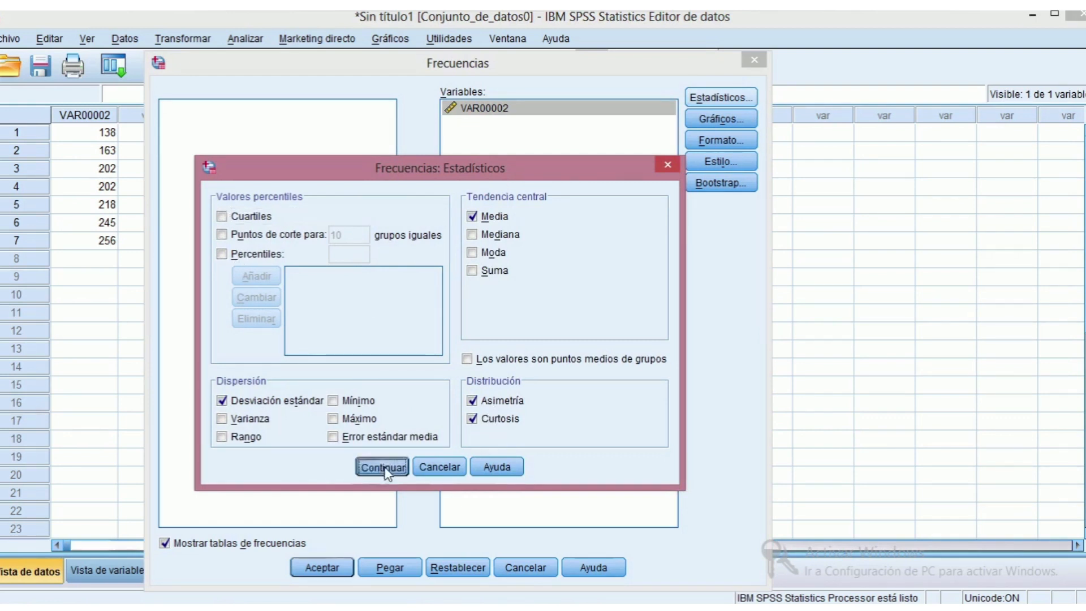
- Choose a histogram with the normal curve as the chart, and run the Frecuencias analysis
{"action": "left_click", "coordinate": [720, 120]}
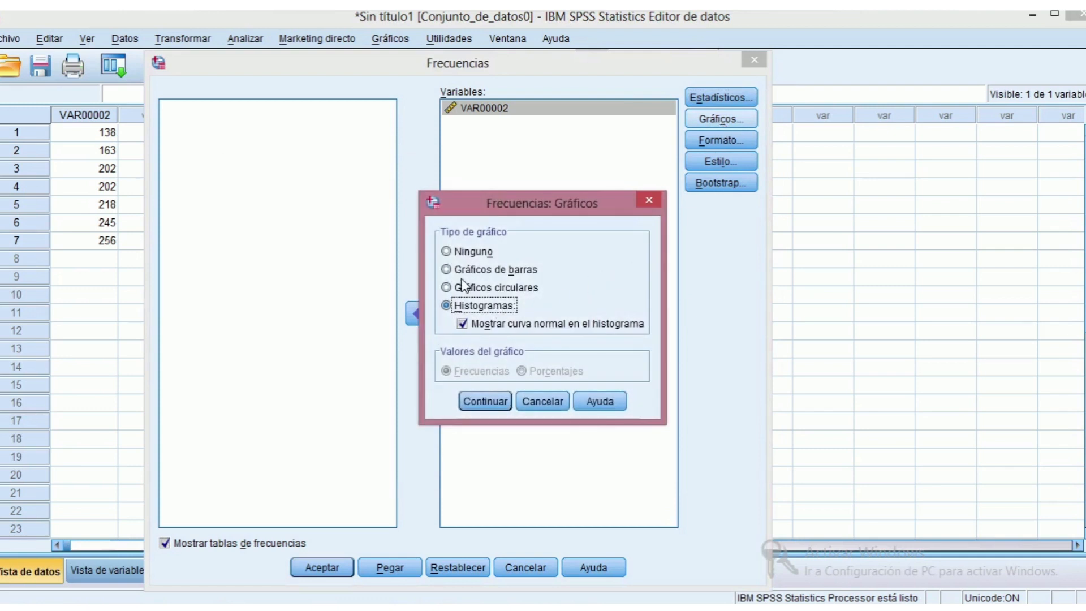
{"action": "left_click", "coordinate": [455, 270]}
{"action": "left_click", "coordinate": [481, 305]}
{"action": "left_click", "coordinate": [484, 402]}
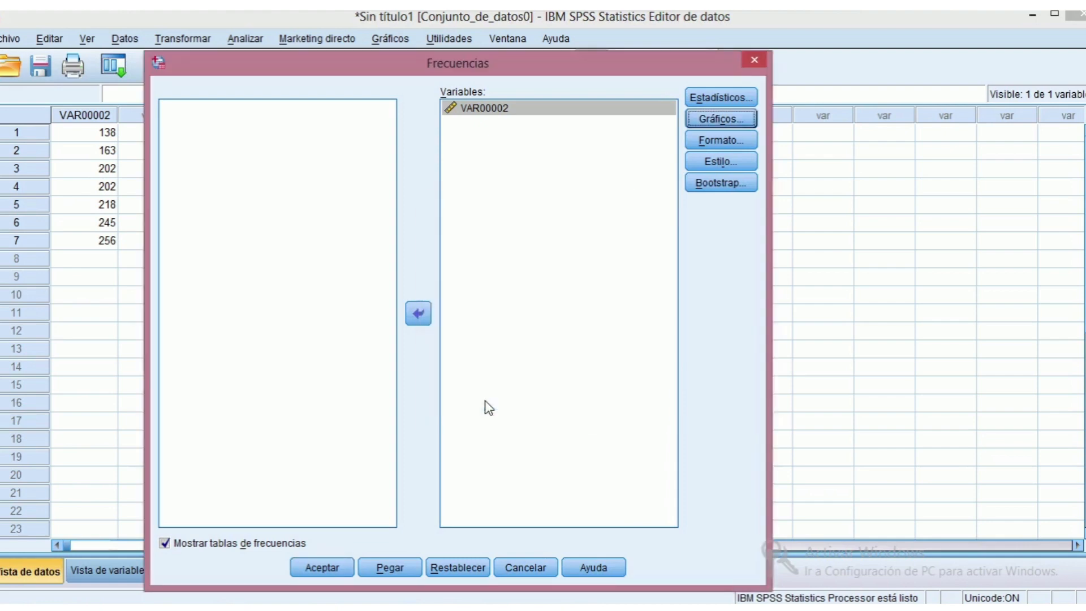
{"action": "left_click", "coordinate": [330, 568]}
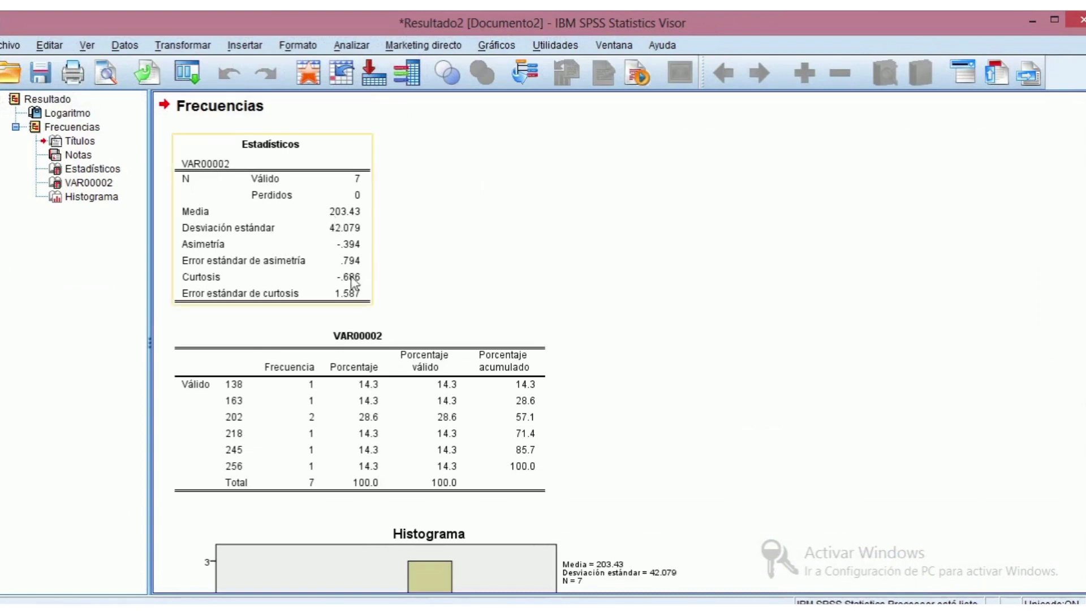
- Compare the SPSS asymmetry and kurtosis values with the example slides in PowerPoint, and view the histogram in the SPSS results
{"action": "key", "text": "alt+Tab"}
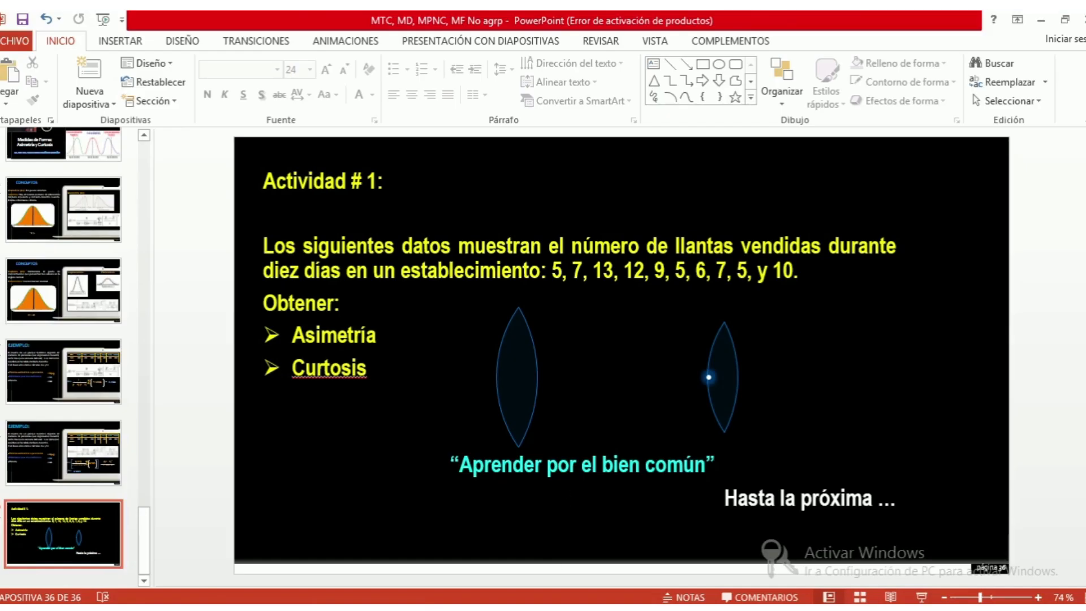
{"action": "key", "text": "Page_Up"}
{"action": "key", "text": "Page_Up"}
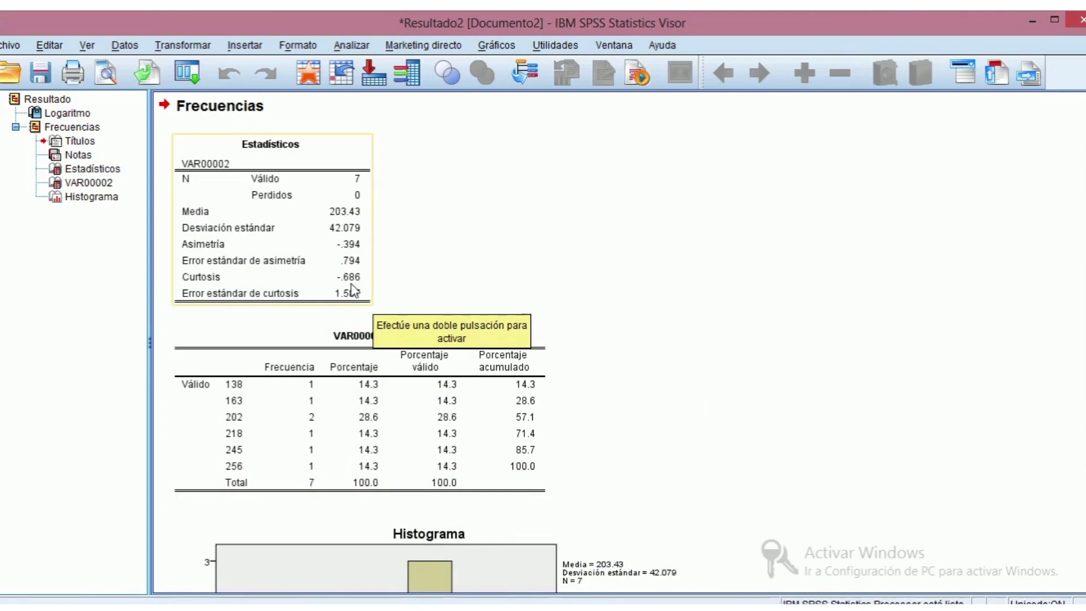
{"action": "scroll", "coordinate": [754, 360], "scroll_direction": "down", "scroll_amount": 10}
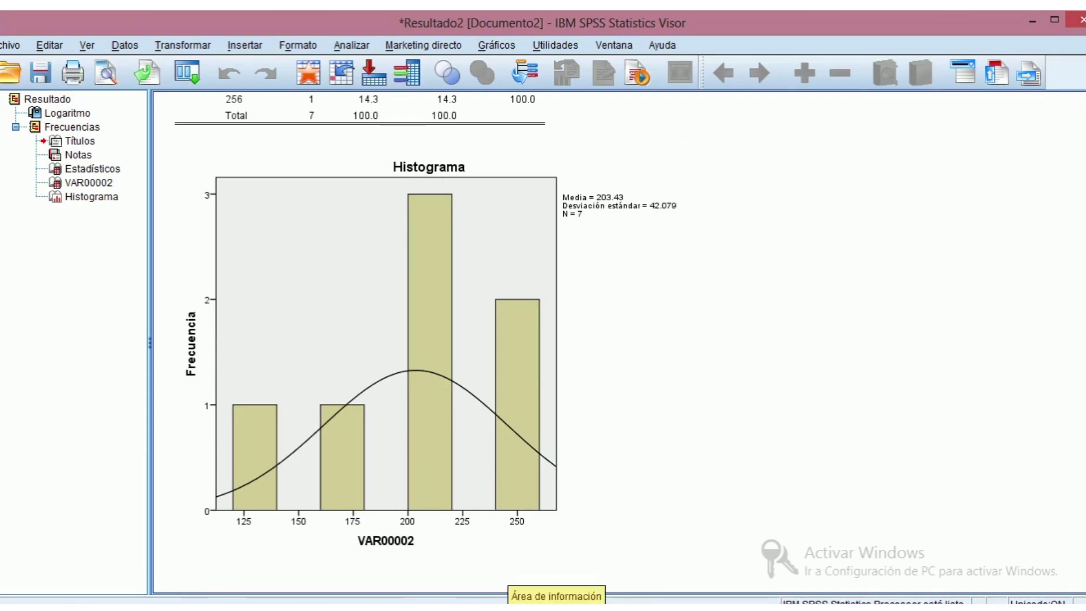
- Switch to PowerPoint, review the asymmetry and kurtosis concept slides, and return to the SPSS results window
{"action": "left_click", "coordinate": [512, 608]}
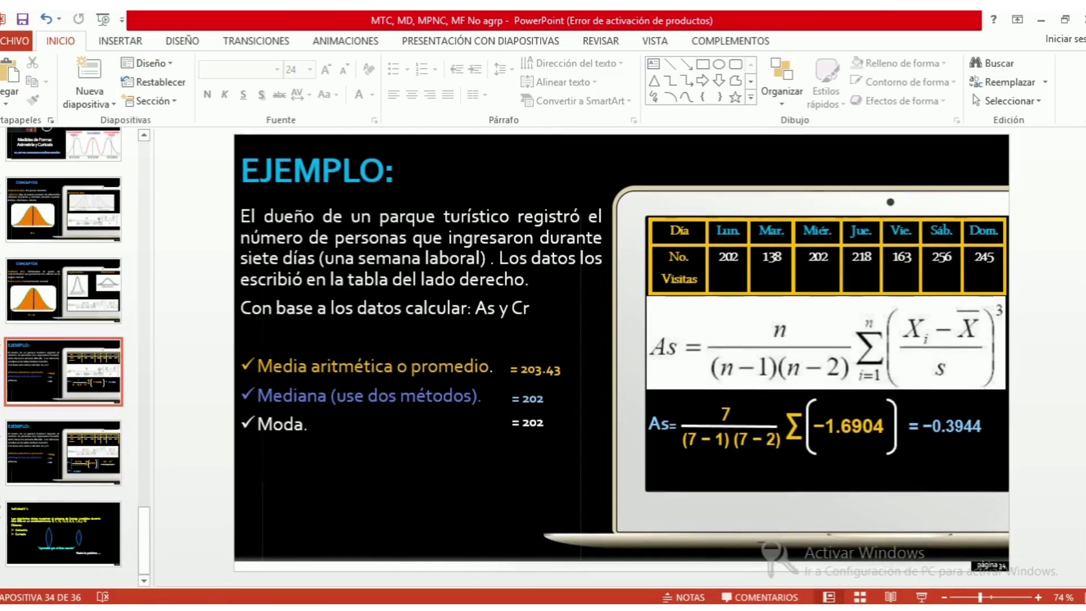
{"action": "scroll", "coordinate": [566, 397], "scroll_direction": "up", "scroll_amount": 1}
{"action": "scroll", "coordinate": [566, 396], "scroll_direction": "up", "scroll_amount": 1}
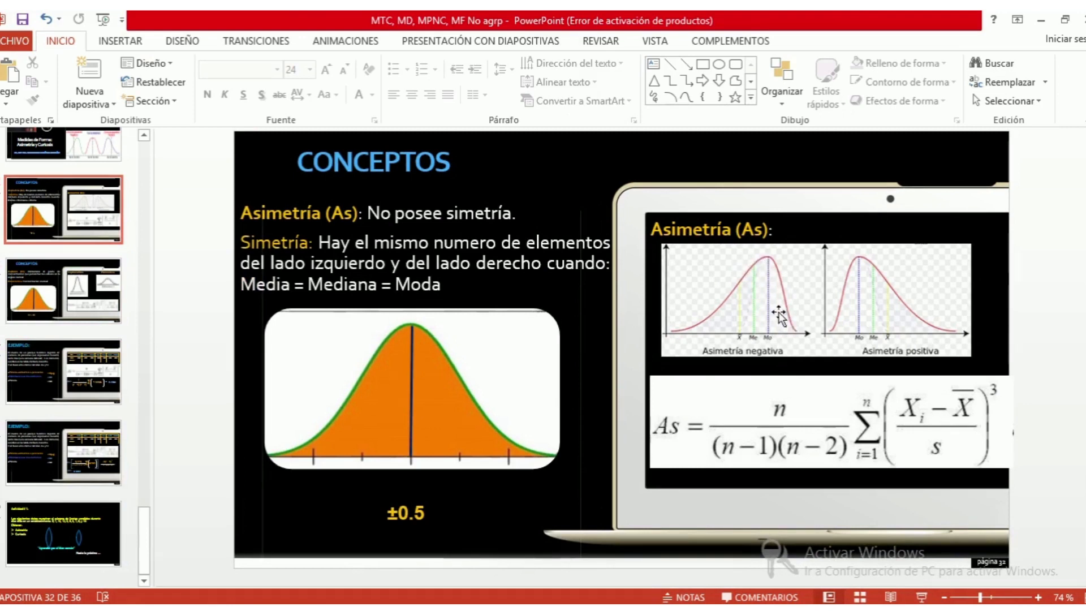
{"action": "scroll", "coordinate": [788, 351], "scroll_direction": "down", "scroll_amount": 1}
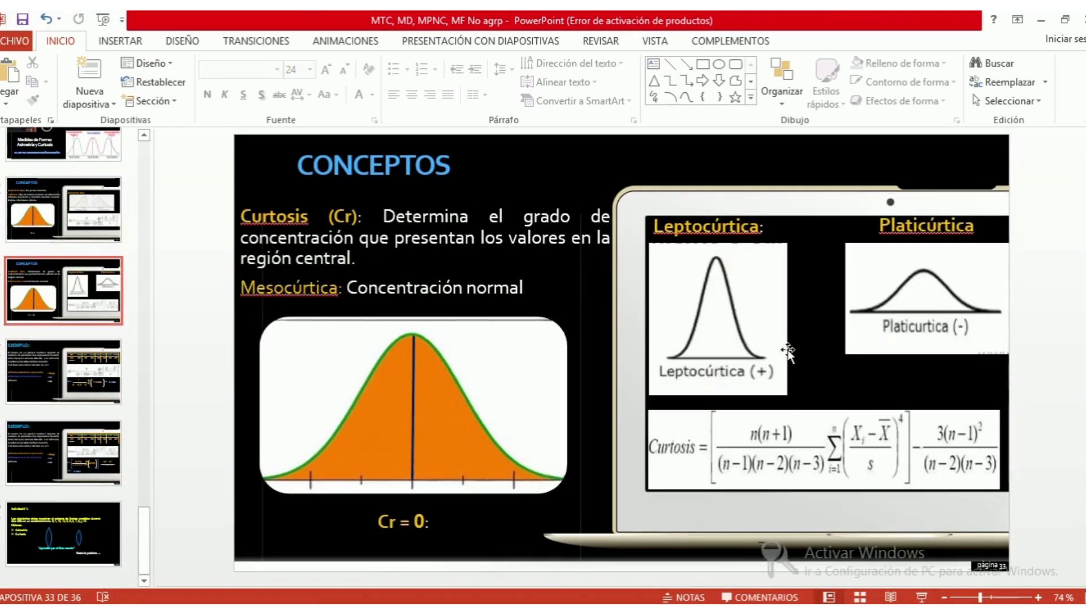
{"action": "scroll", "coordinate": [788, 351], "scroll_direction": "down", "scroll_amount": 1}
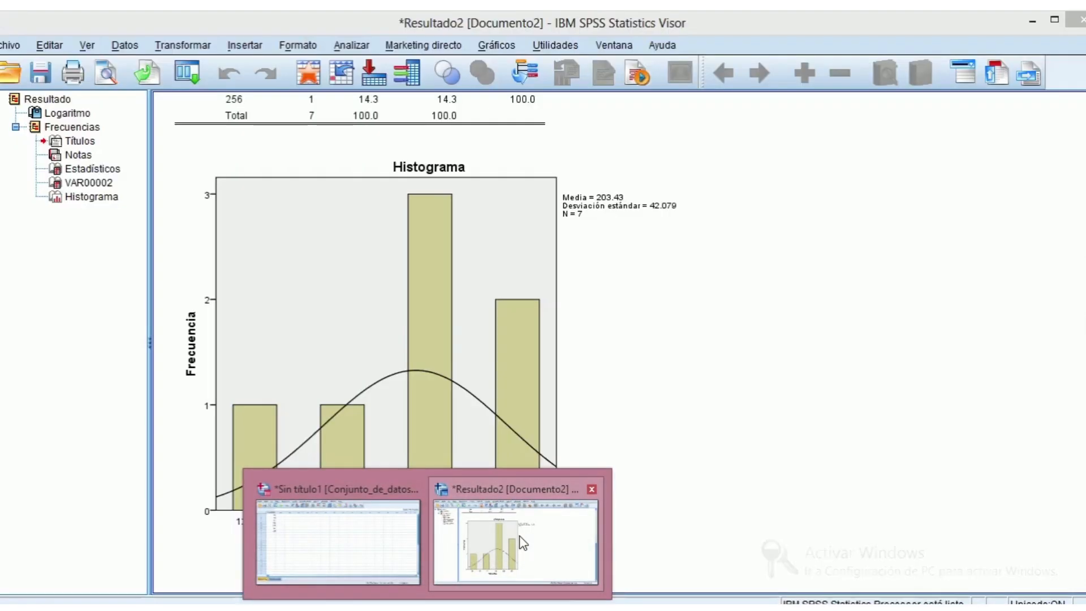
{"action": "left_click", "coordinate": [521, 540]}
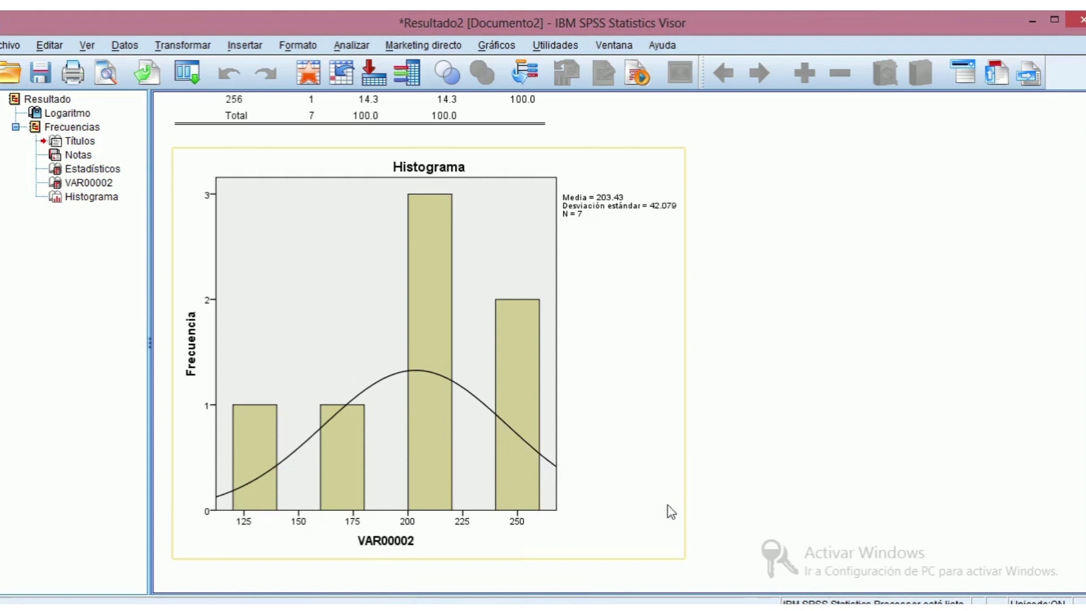
- Compare the histogram's normal curve with the Leptocúrtica and Platicúrtica shapes on slide 33 in PowerPoint, and return to SPSS
{"action": "scroll", "coordinate": [652, 485], "scroll_direction": "up", "scroll_amount": 2}
{"action": "scroll", "coordinate": [650, 484], "scroll_direction": "down", "scroll_amount": 2}
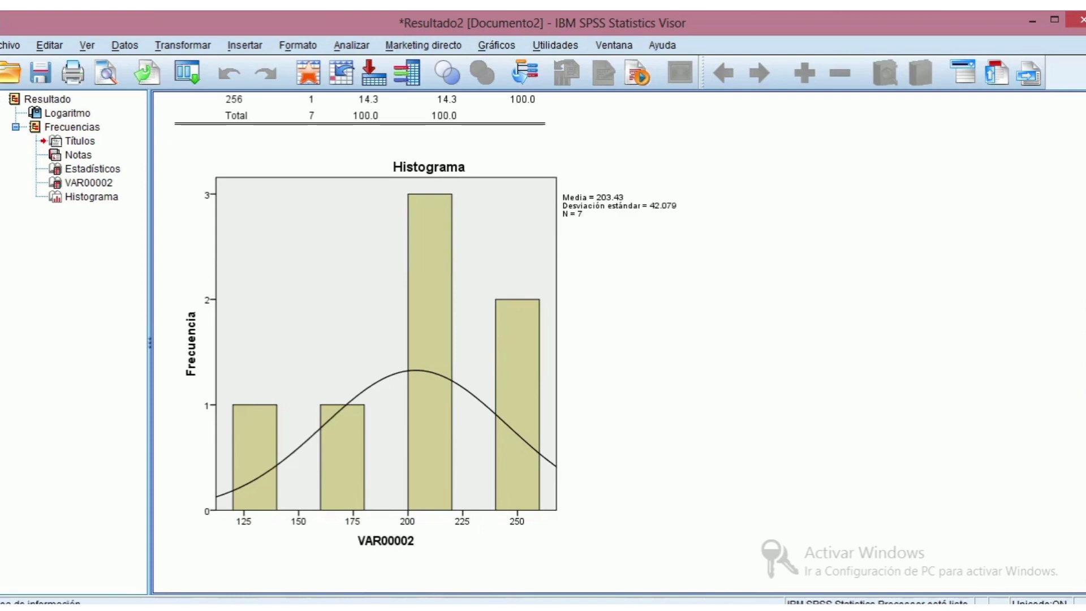
{"action": "left_click", "coordinate": [529, 609]}
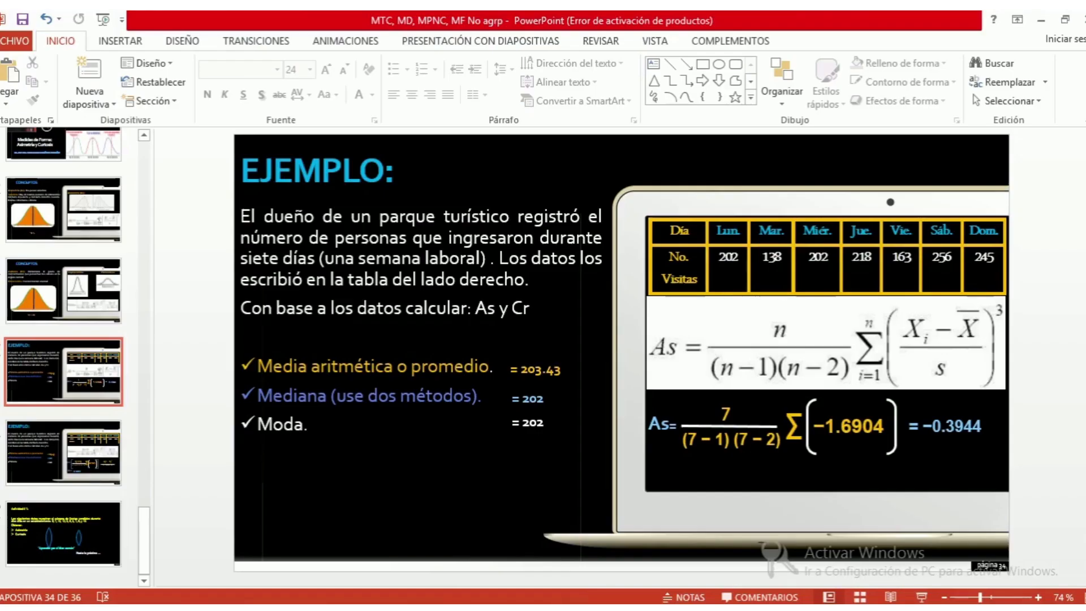
{"action": "scroll", "coordinate": [649, 492], "scroll_direction": "up", "scroll_amount": 1}
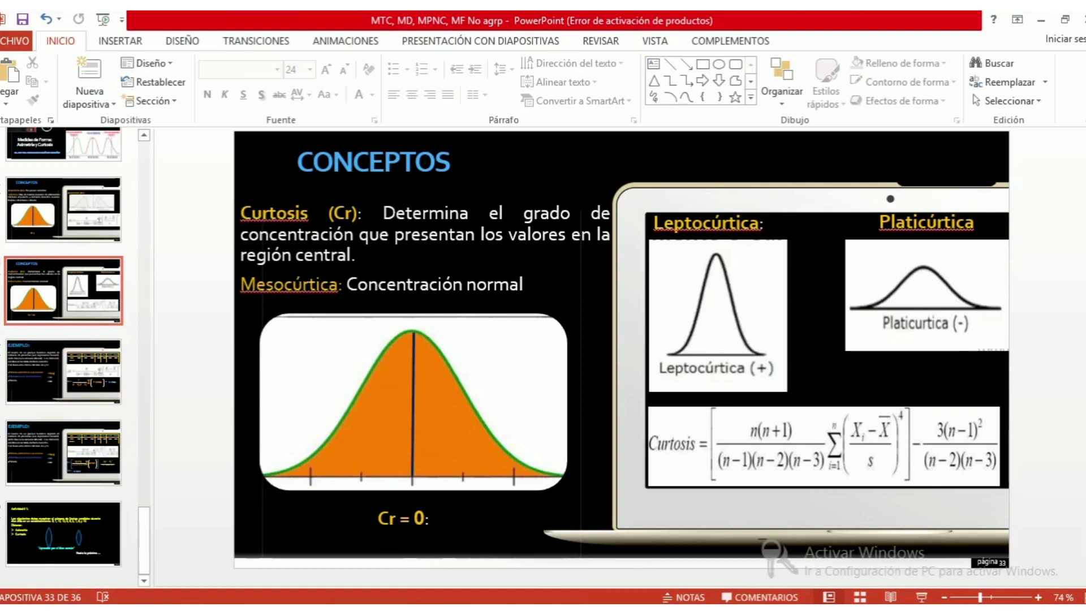
{"action": "left_click", "coordinate": [528, 609]}
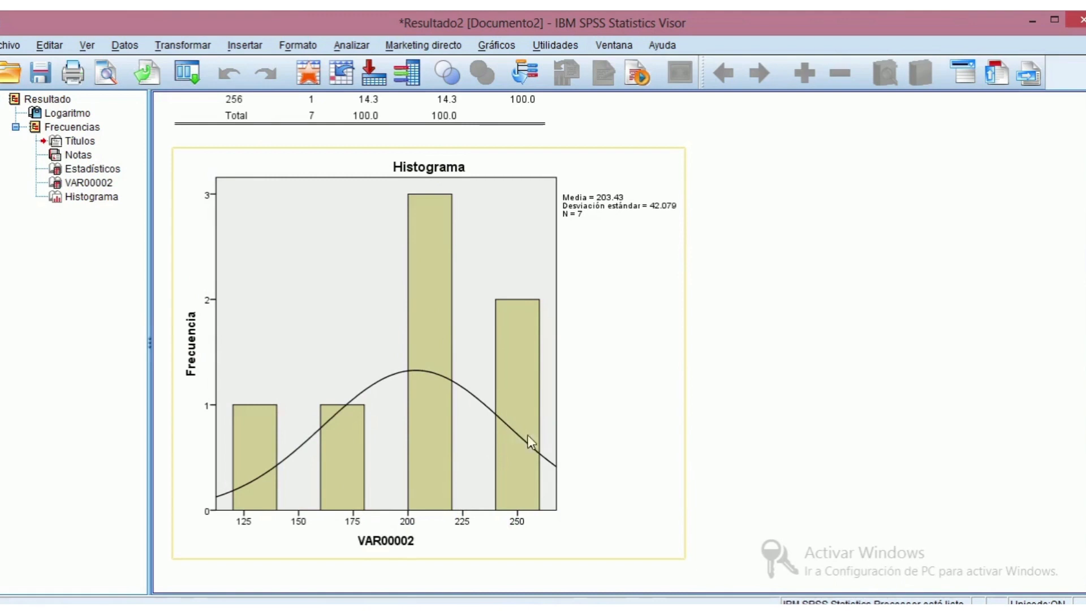
- Open the VAR00002 histogram in the chart editor and maximize the editor window
{"action": "left_click", "coordinate": [476, 358]}
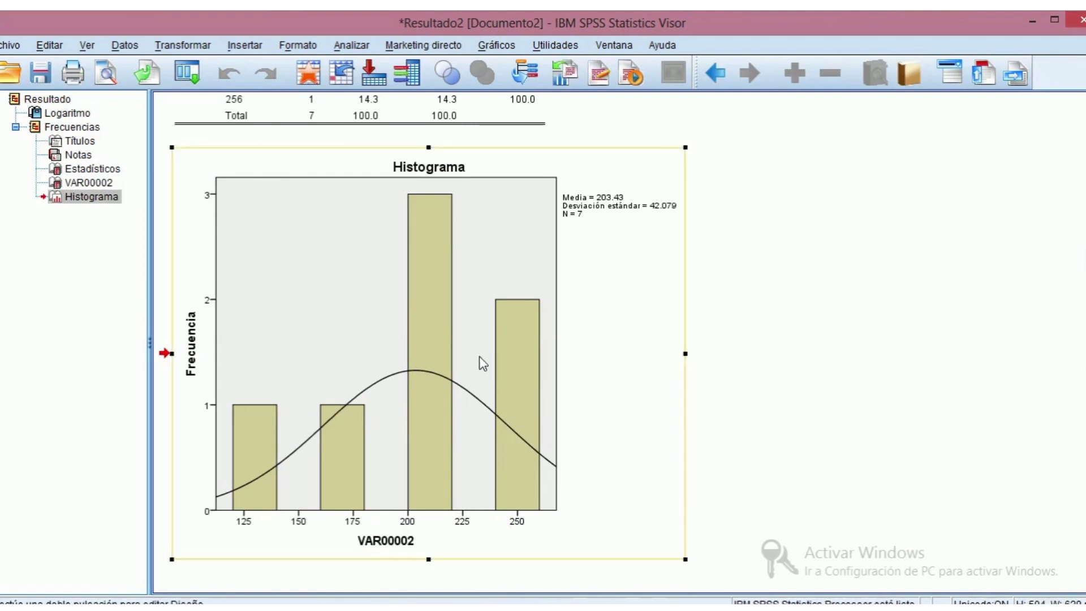
{"action": "left_click", "coordinate": [593, 390]}
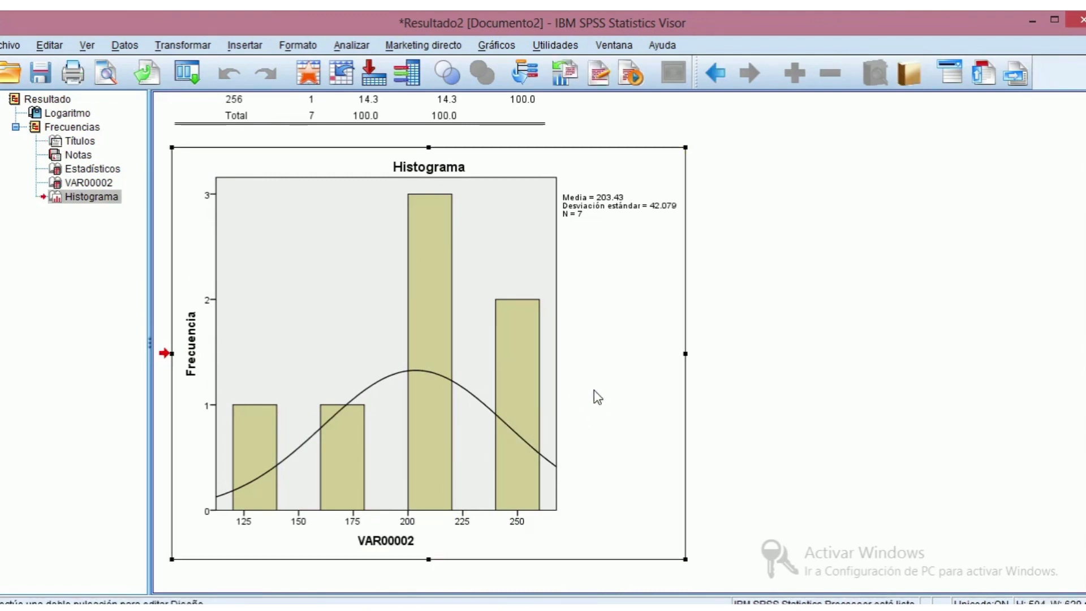
{"action": "double_click", "coordinate": [597, 396]}
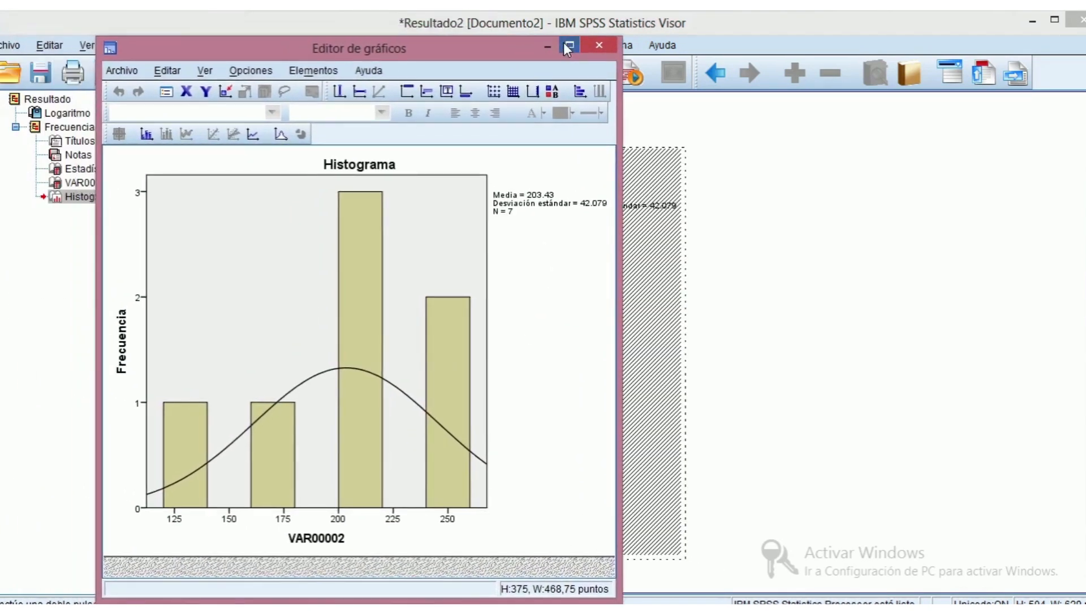
{"action": "left_click", "coordinate": [452, 13]}
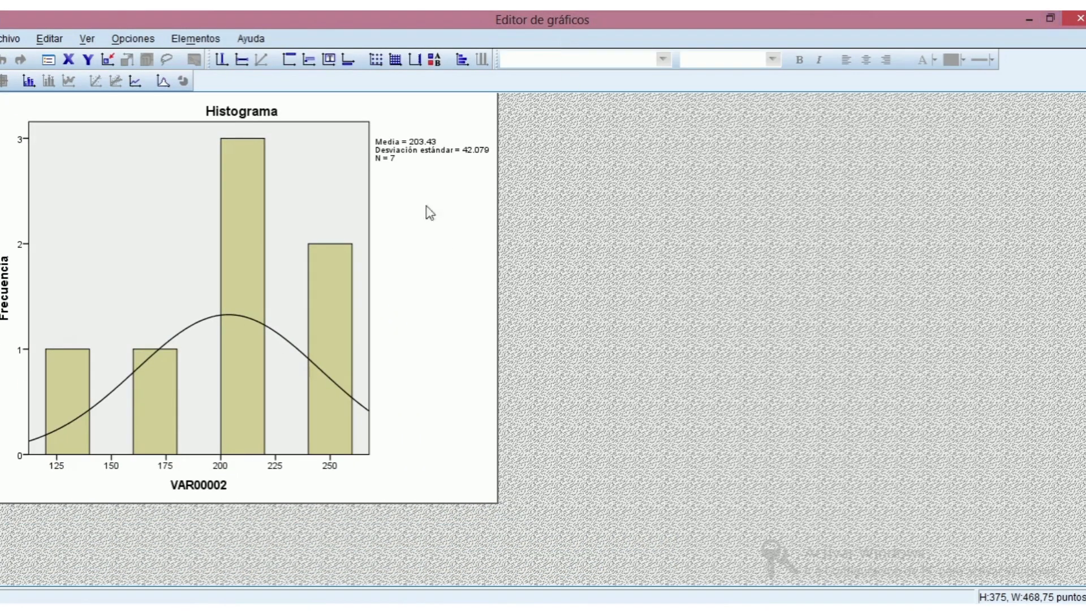
- Add an X-axis reference line to the histogram fixed at the Media, and close its properties
{"action": "left_click", "coordinate": [221, 60]}
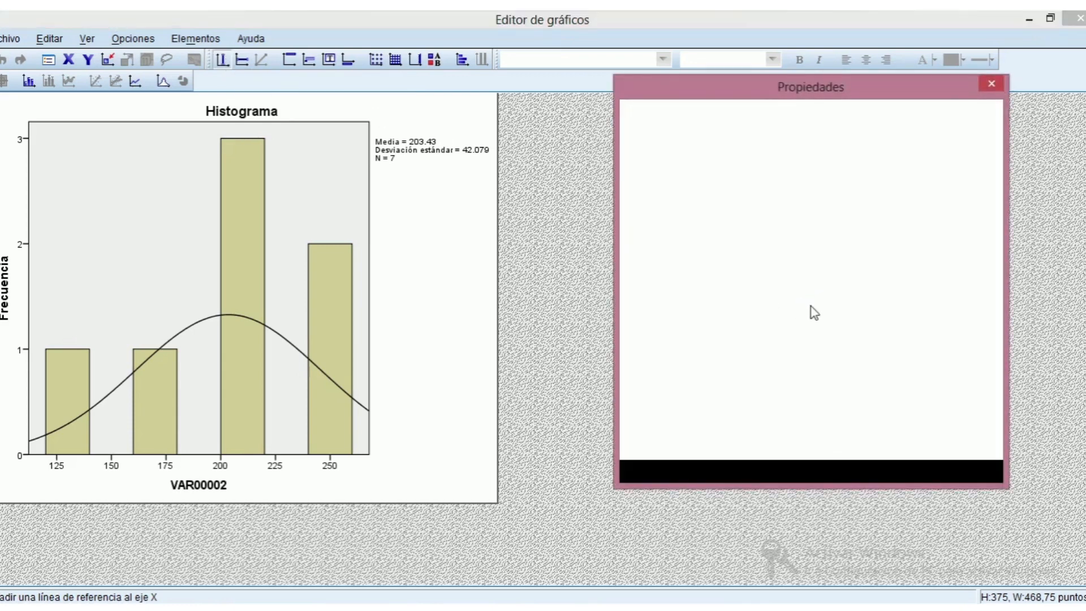
{"action": "left_click", "coordinate": [788, 211]}
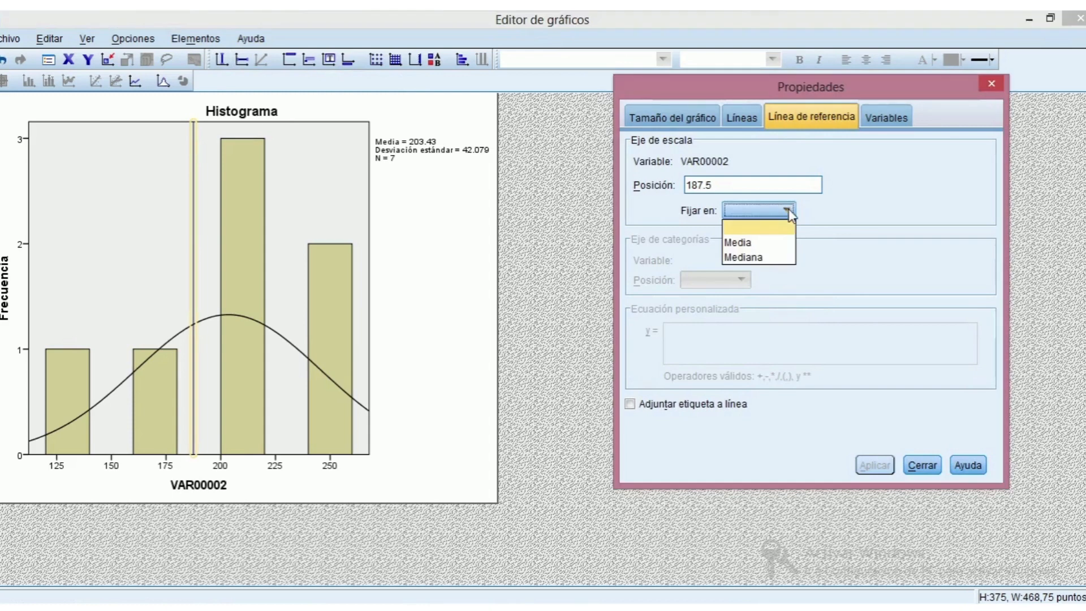
{"action": "left_click", "coordinate": [767, 240]}
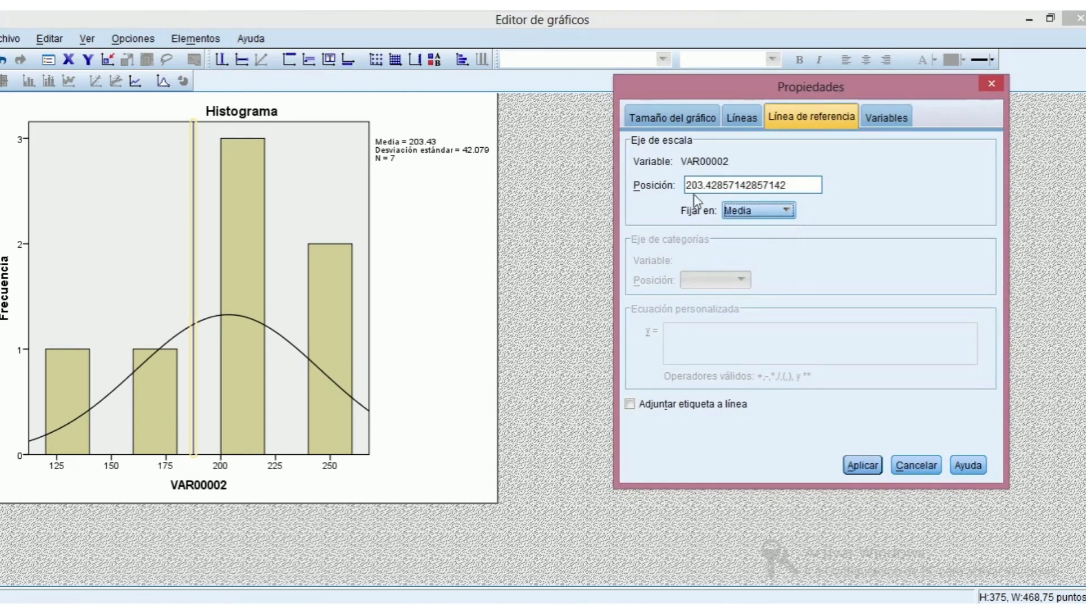
{"action": "left_click", "coordinate": [863, 466]}
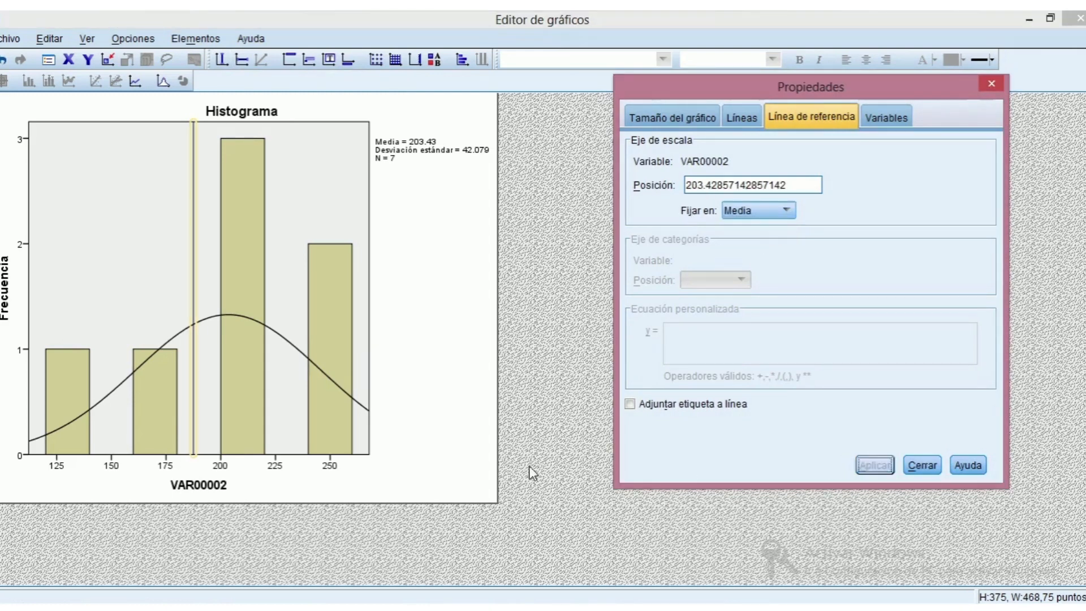
{"action": "left_click", "coordinate": [922, 465]}
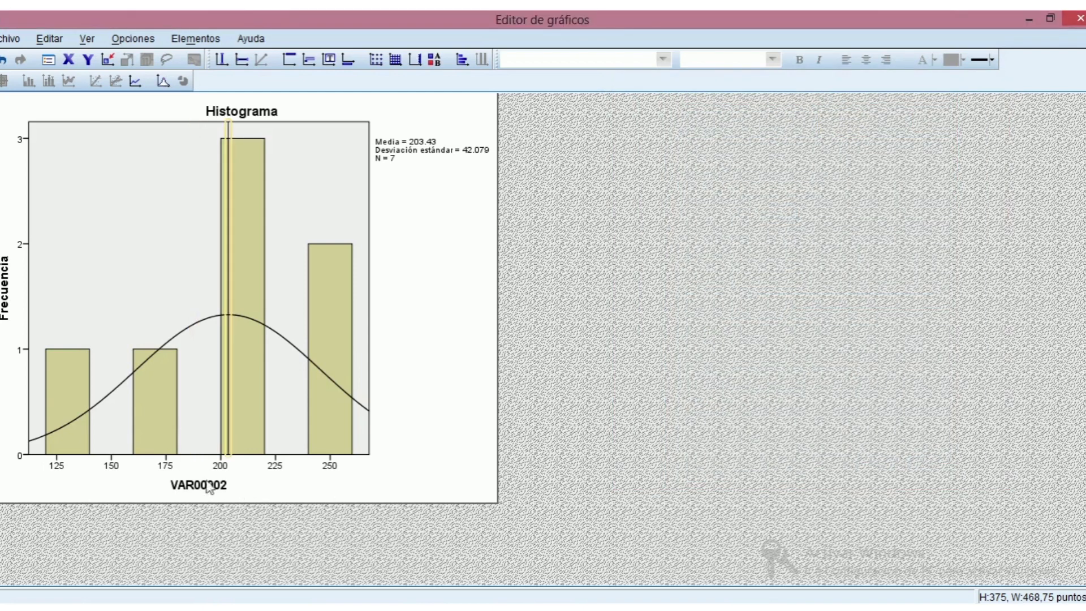